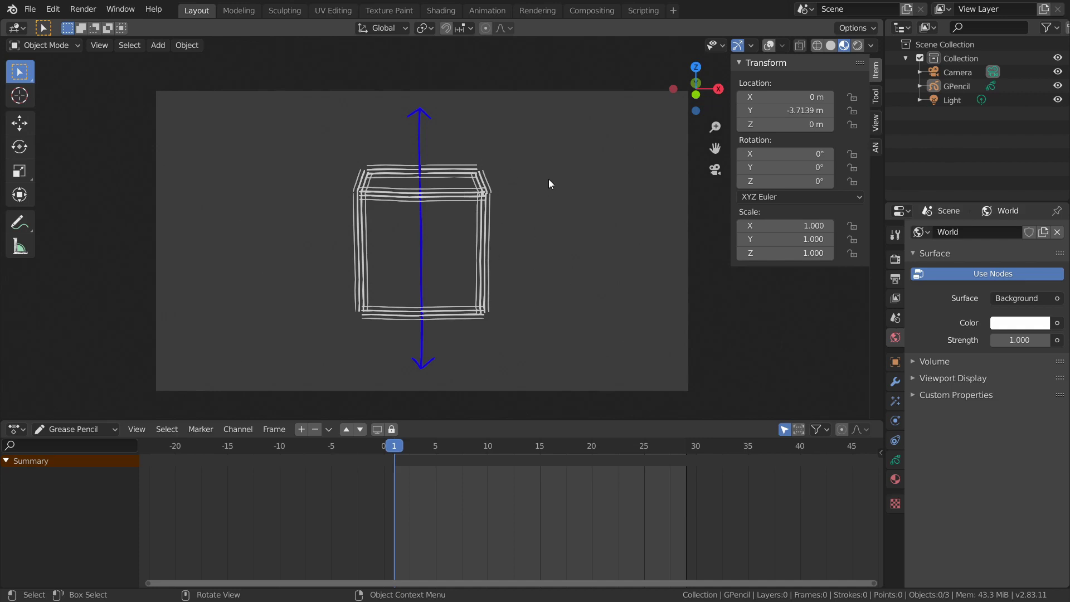
Play the looping hand-drawn Grease Pencil cube animation in the camera view.
key(space)
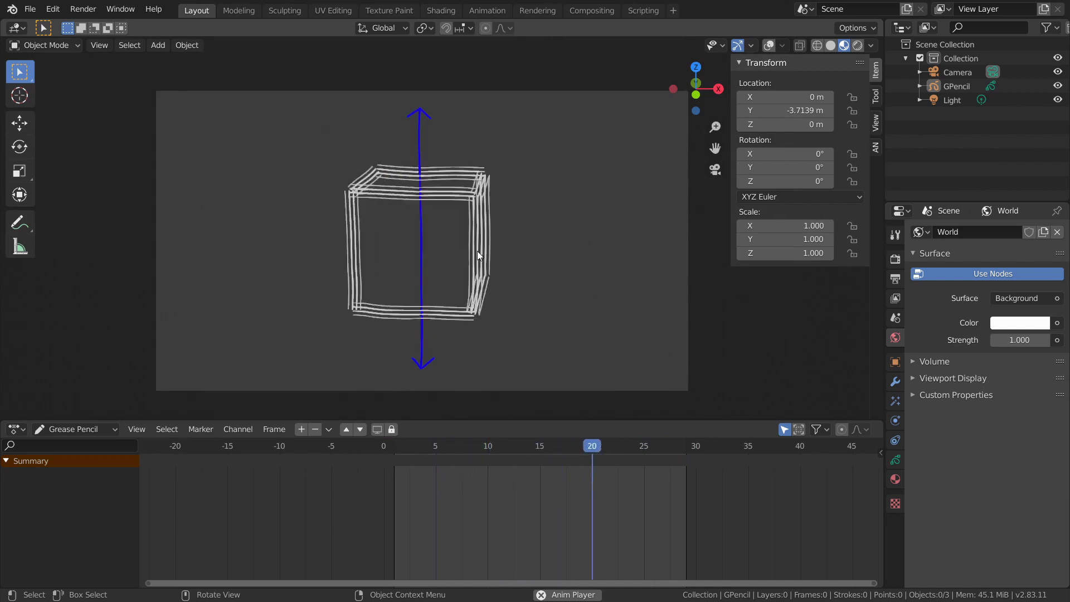
scroll(430, 209, up, 1)
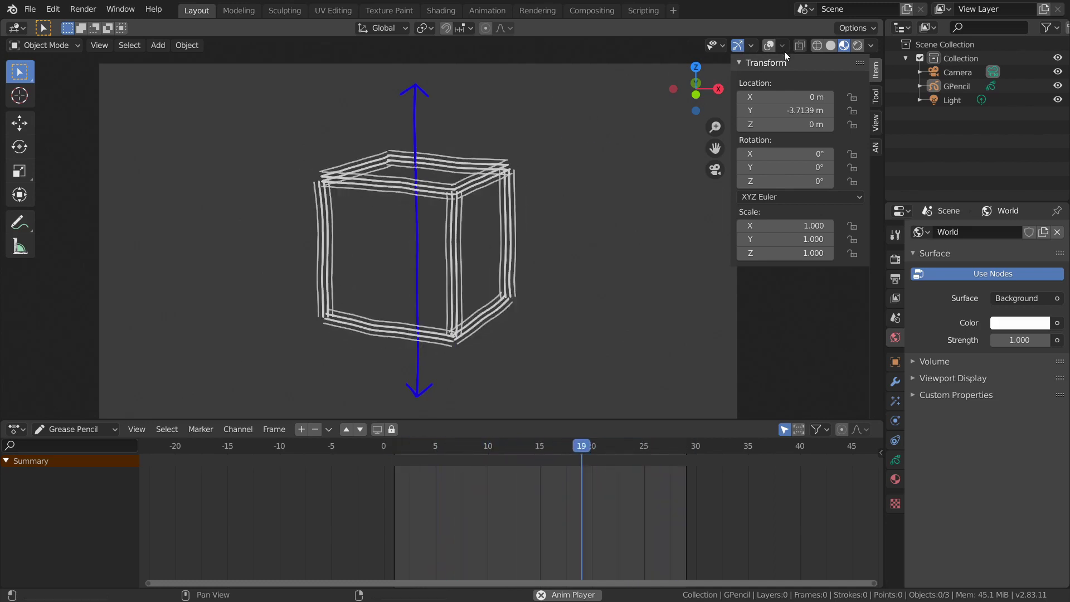
Turn on viewport overlays and orbit out of camera view to see the cube edge-on.
click(769, 45)
middle_drag(564, 198, 497, 193)
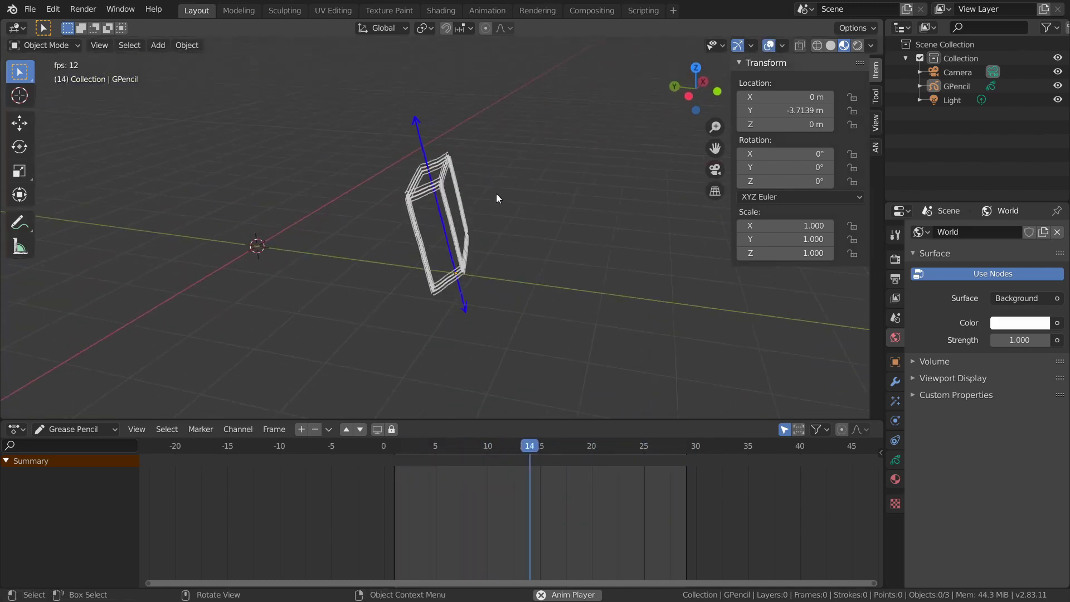
middle_drag(398, 203, 379, 219)
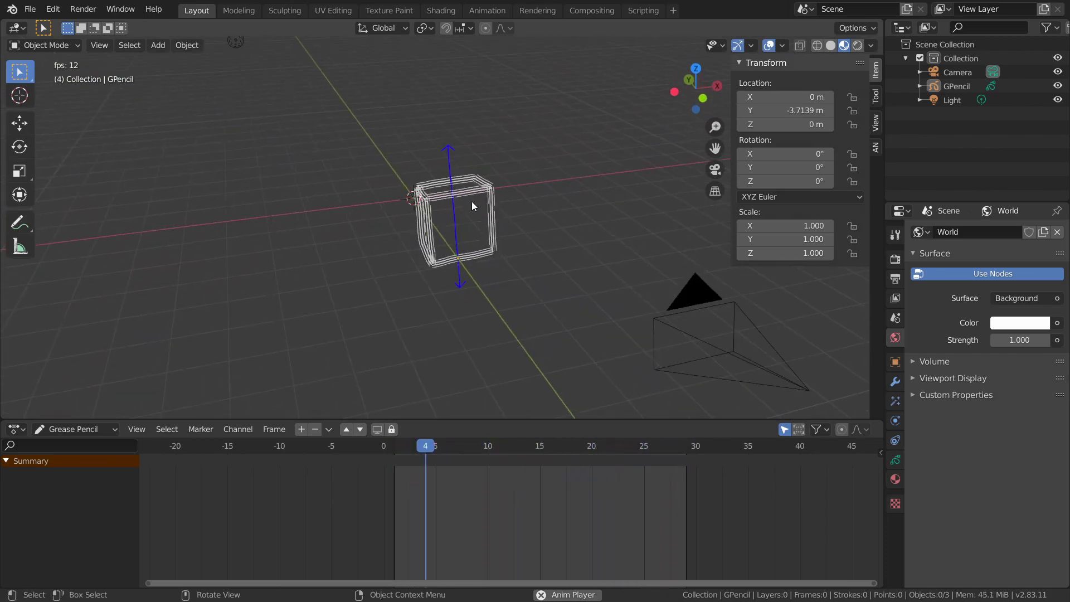
middle_drag(472, 202, 371, 169)
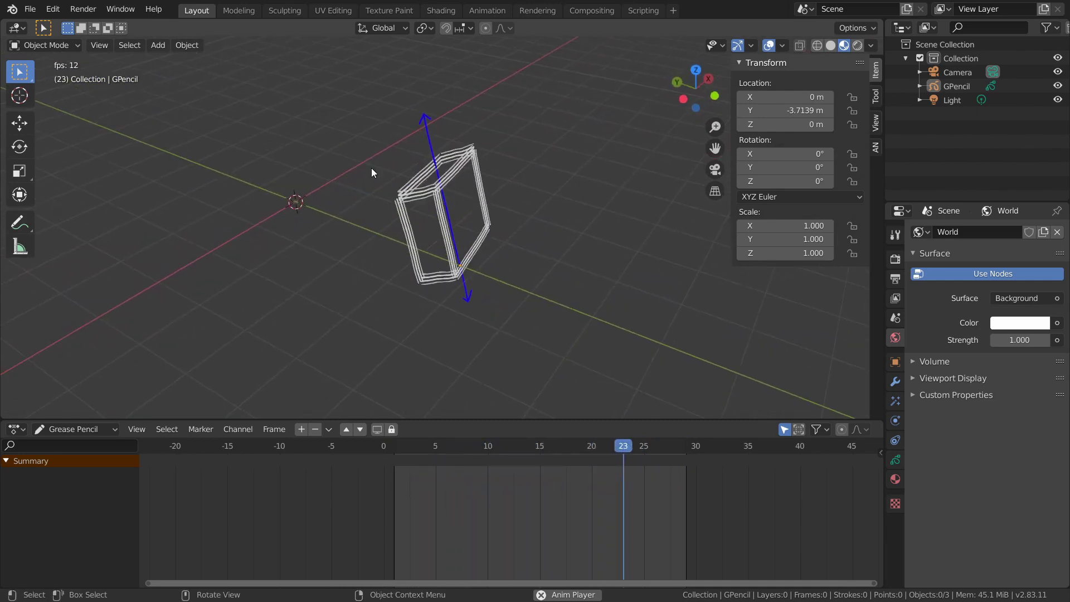
Add a torus, reposition it from top view, and scale it to 1.412.
key(shift+a)
mouse_move(319, 148)
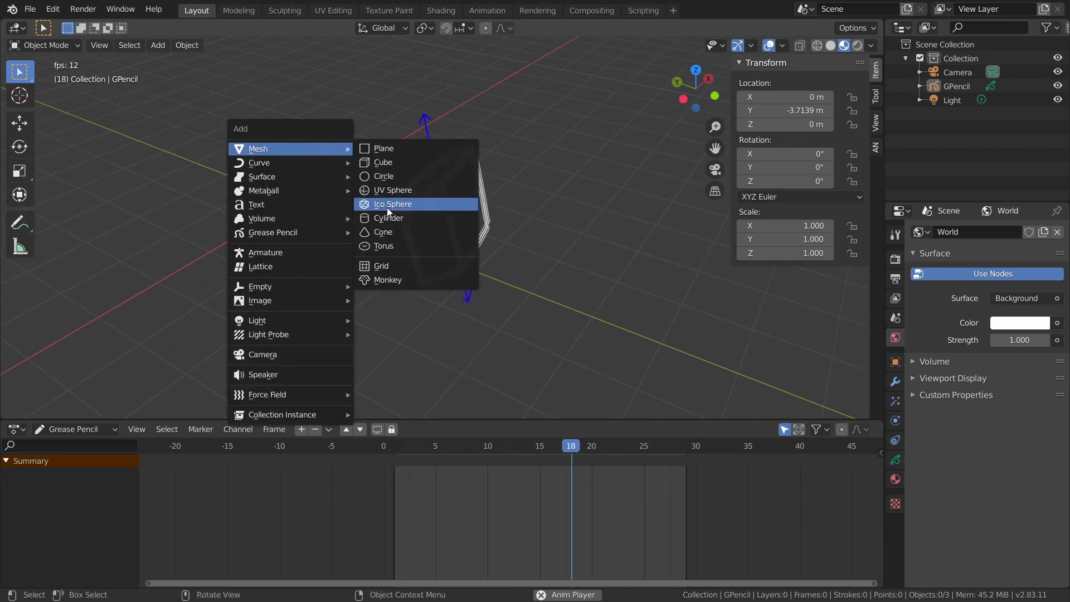
click(375, 245)
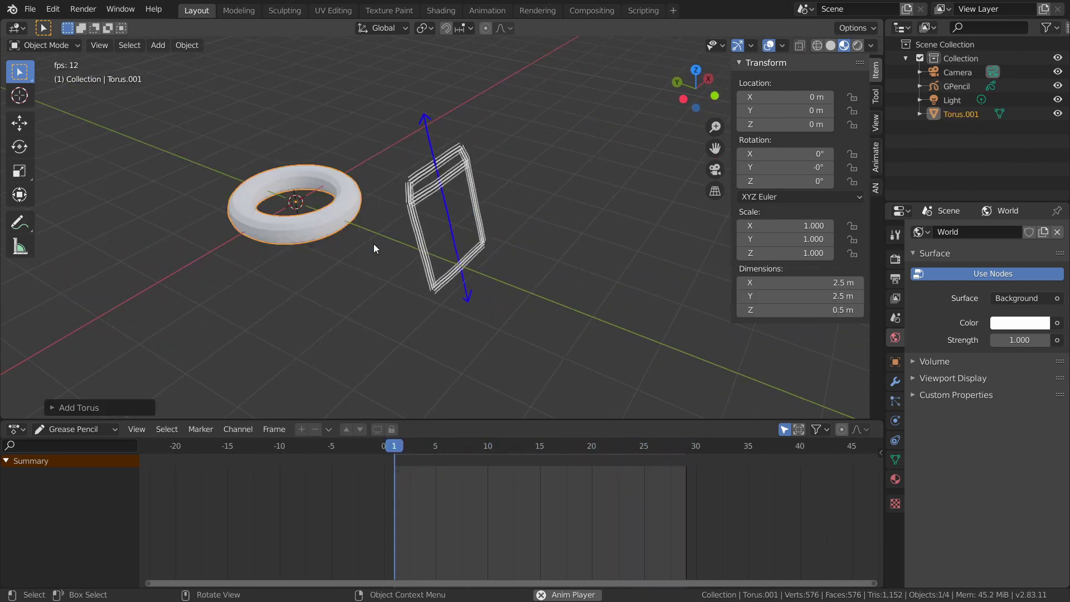
click(701, 66)
key(g)
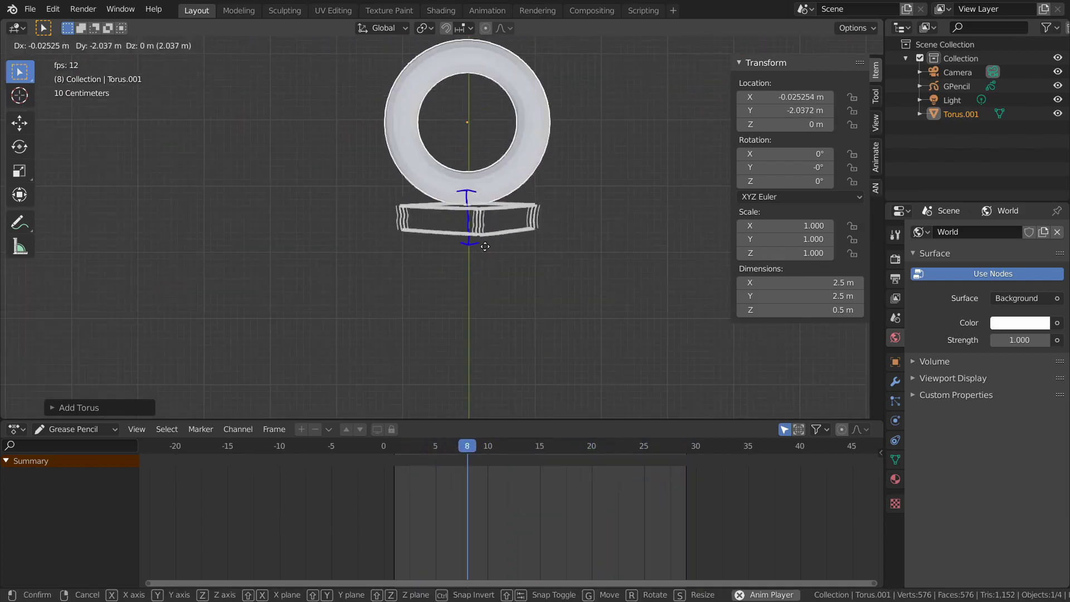
click(484, 344)
key(s)
click(537, 228)
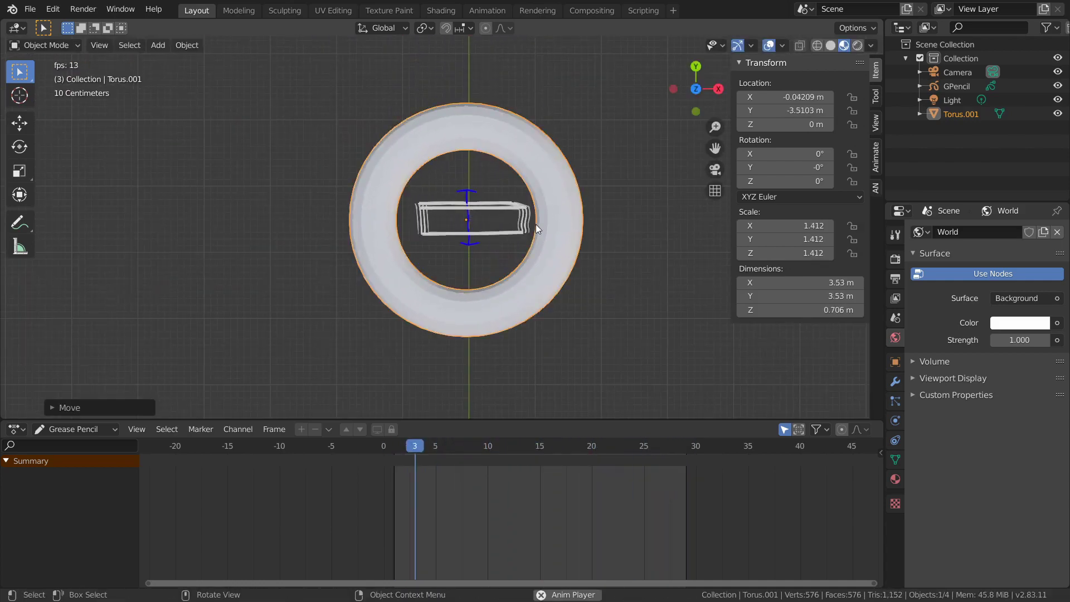
Raise the torus along Z to 0.89232 in front view, then return to camera view.
click(695, 111)
key(g)
key(z)
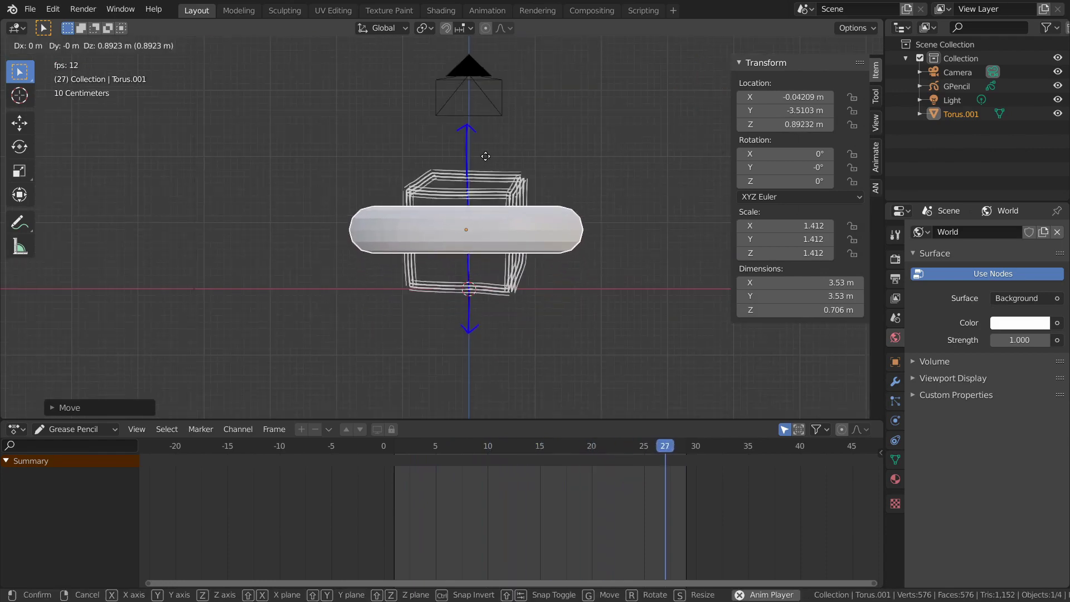
click(486, 156)
middle_drag(459, 195, 523, 230)
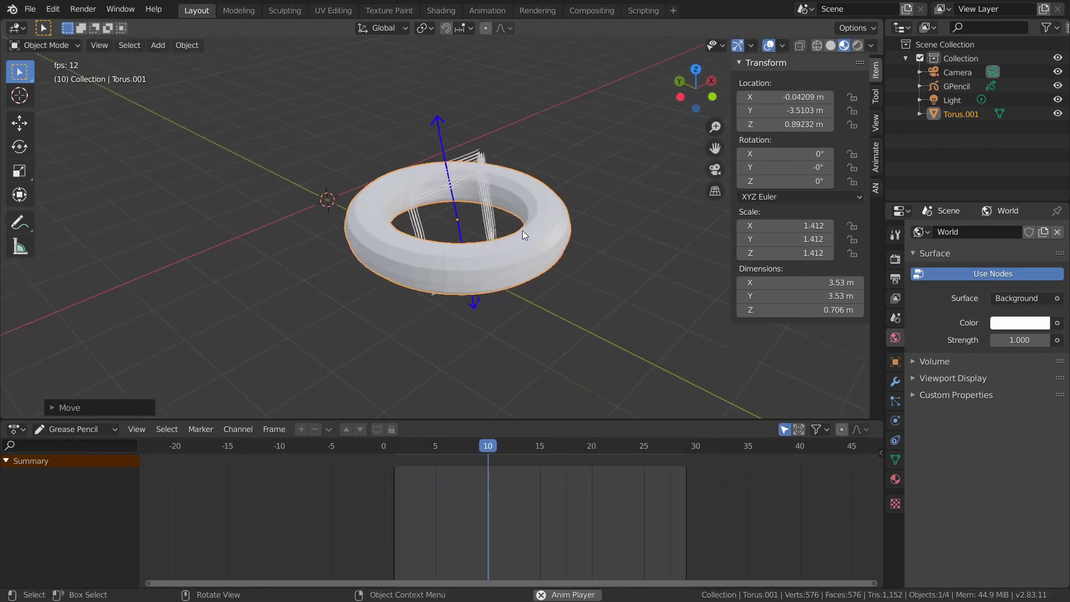
click(715, 170)
Deselect everything, then reselect the torus alone in camera view.
key(alt+a)
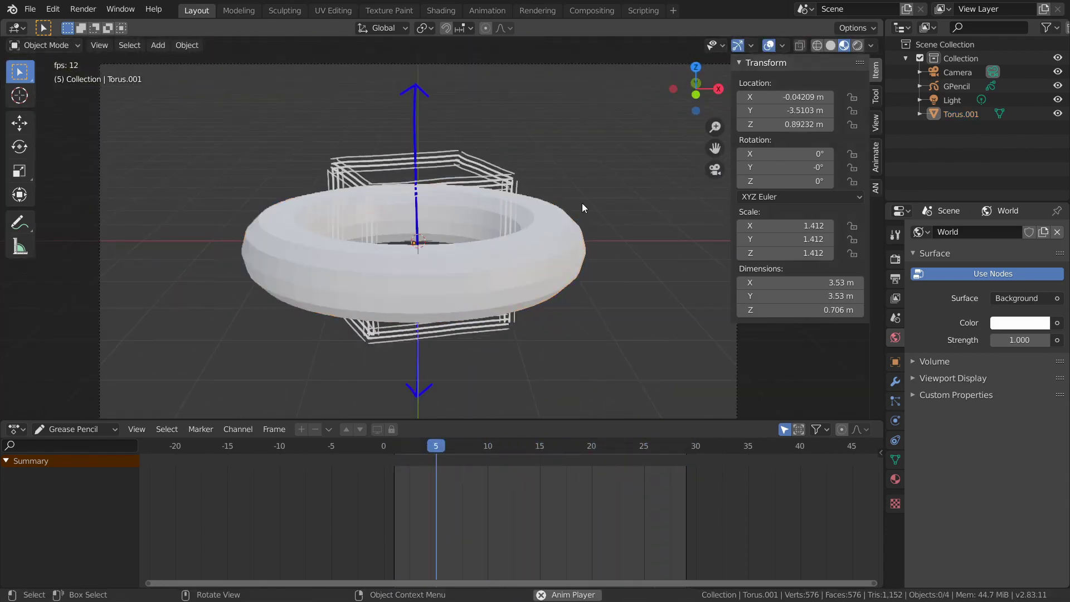
click(530, 255)
right_click(530, 256)
key(Escape)
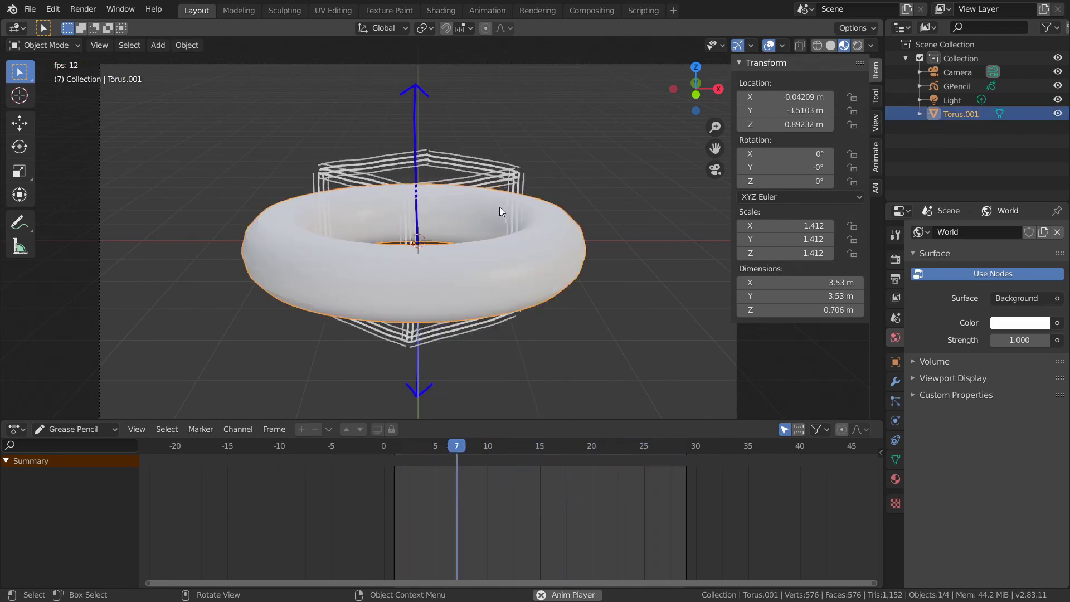
Delete the torus, zoom out, and stop playback at frame 14.
key(x)
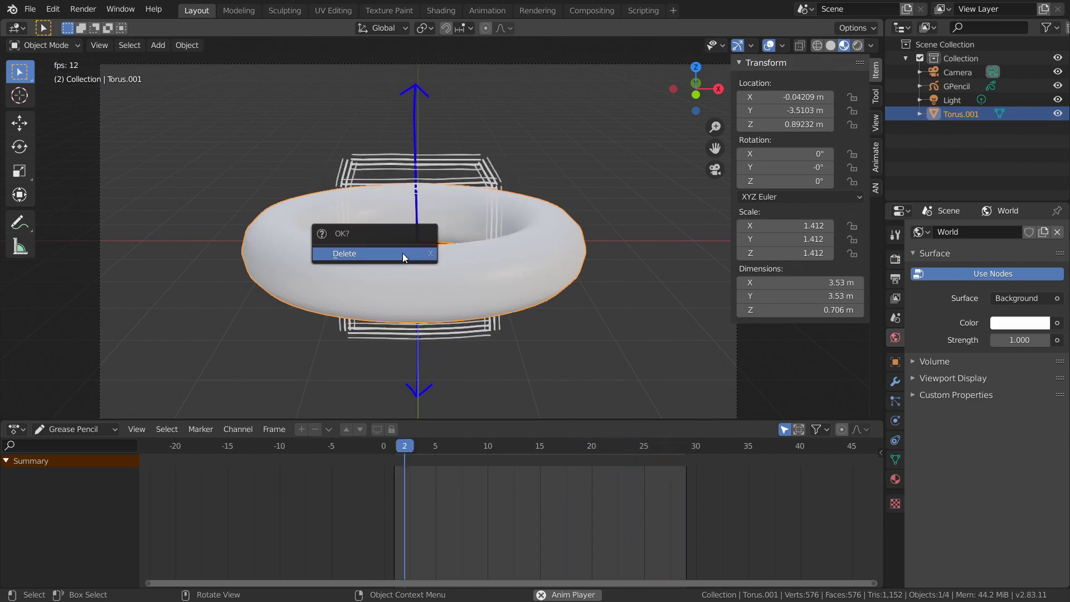
click(403, 253)
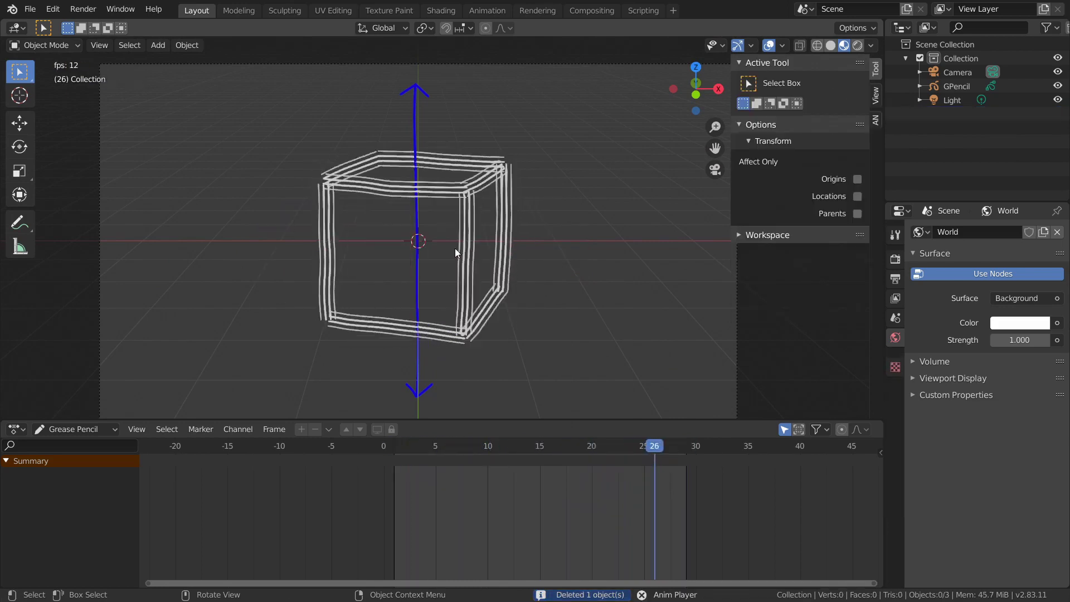
scroll(411, 239, down, 1)
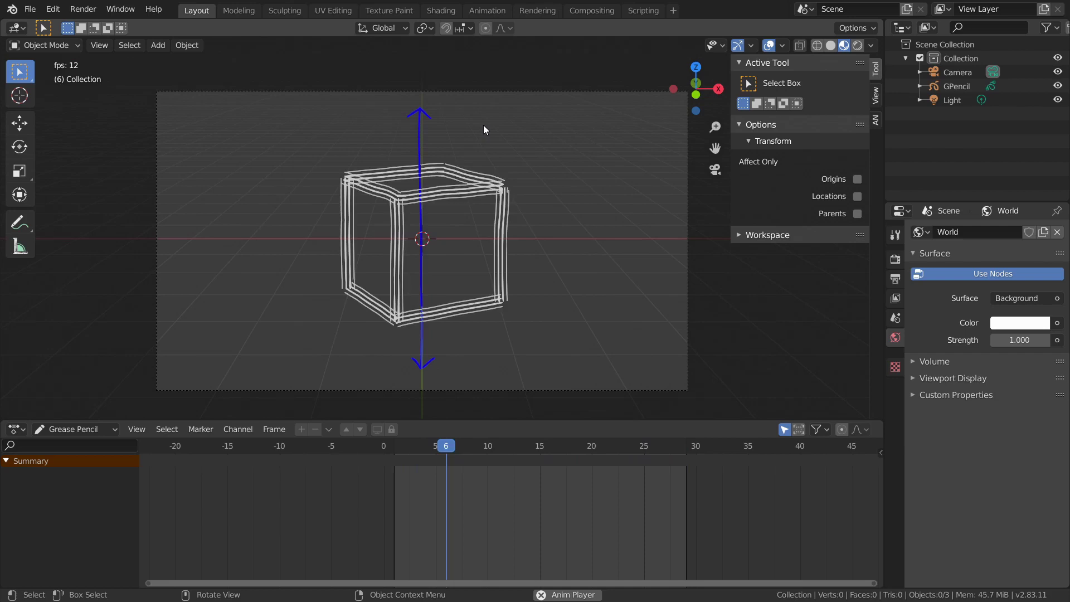
key(space)
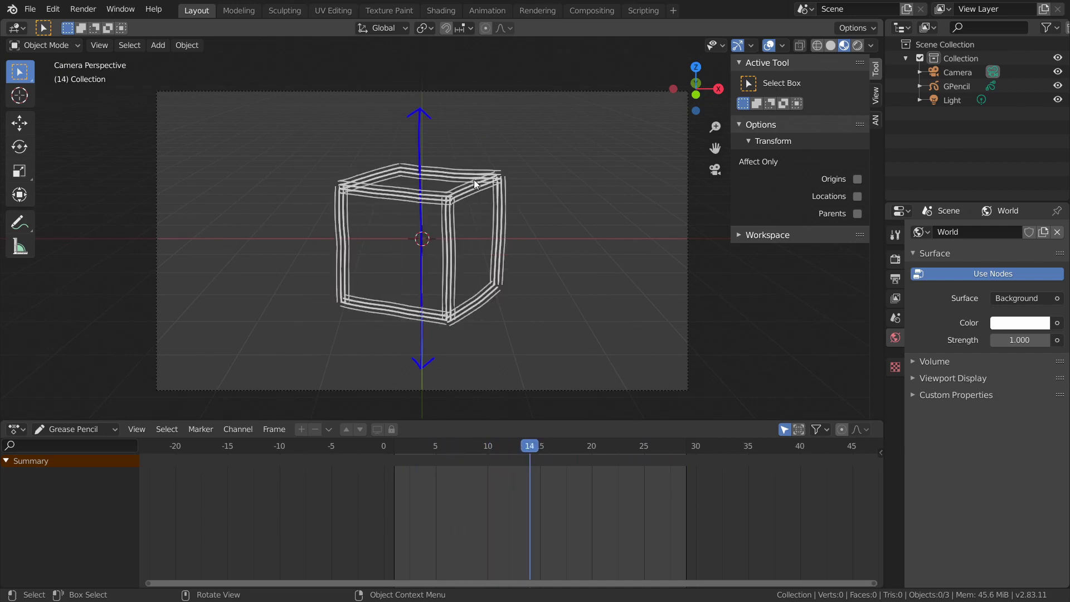
Start a new General file, discarding the old scene without saving.
key(ctrl+n)
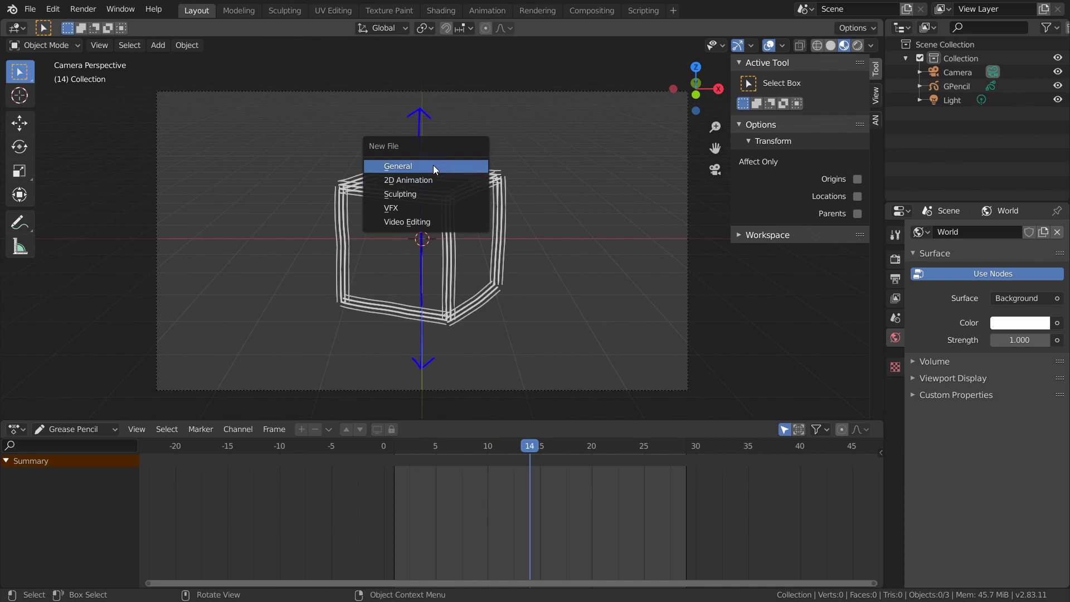
click(433, 165)
click(573, 323)
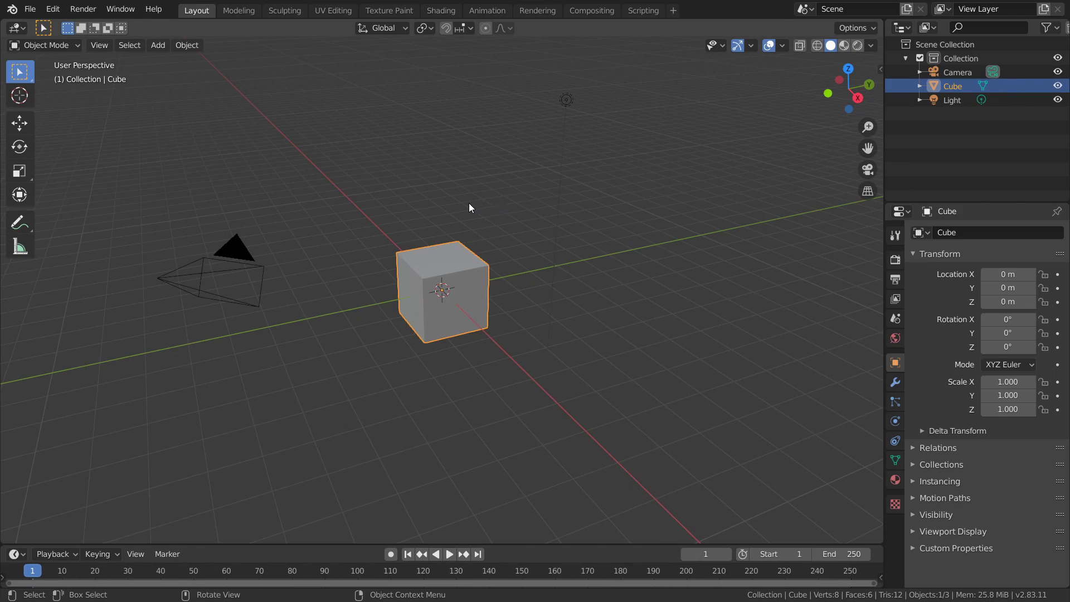
Create a new 2D Animation file from the splash screen.
click(12, 9)
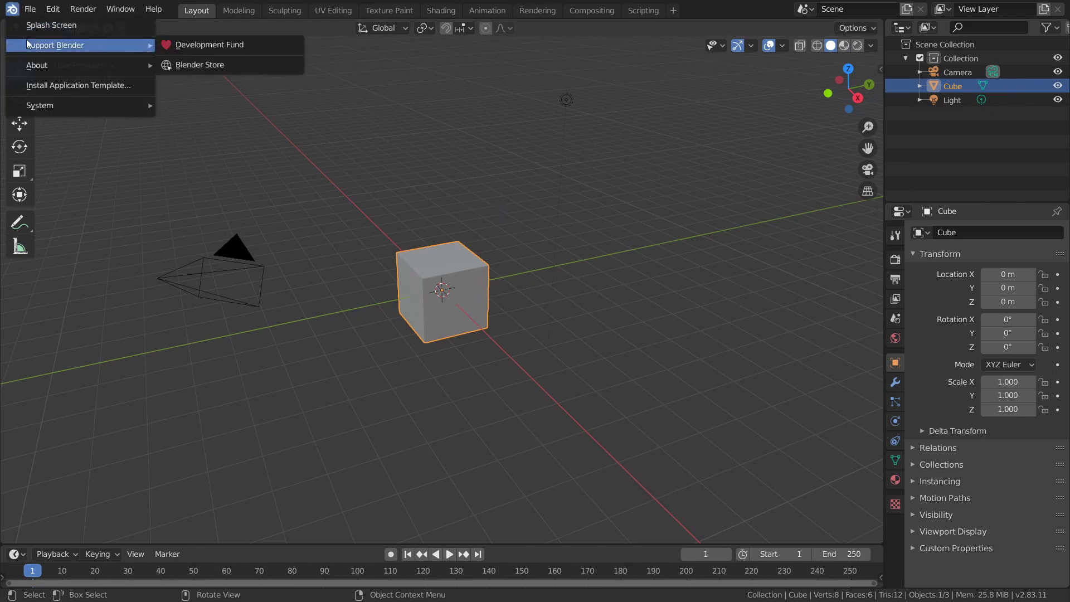
click(36, 27)
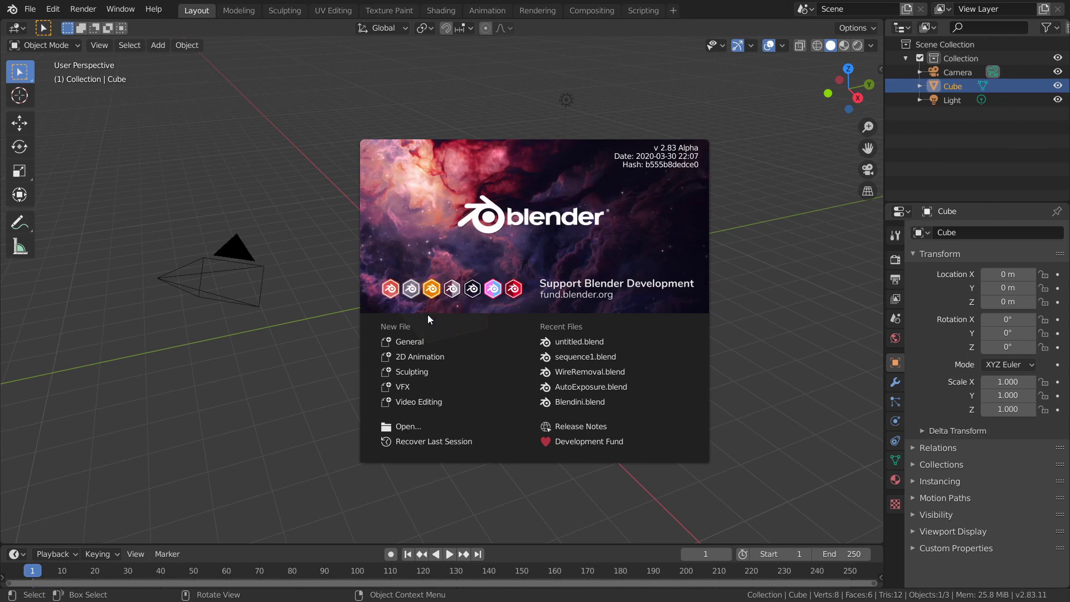
click(409, 362)
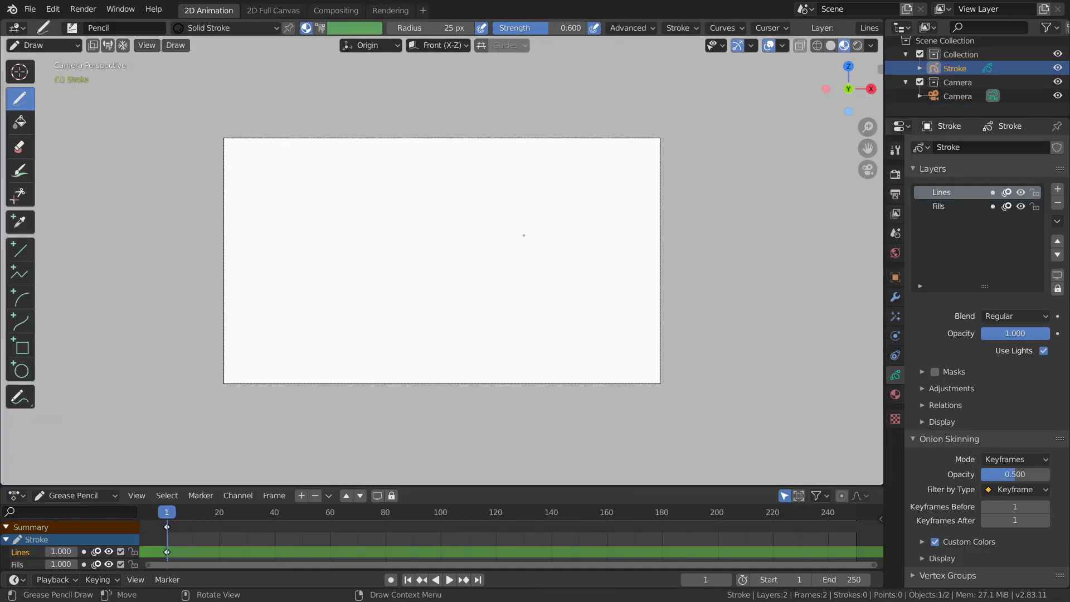
key(ctrl+n)
click(486, 247)
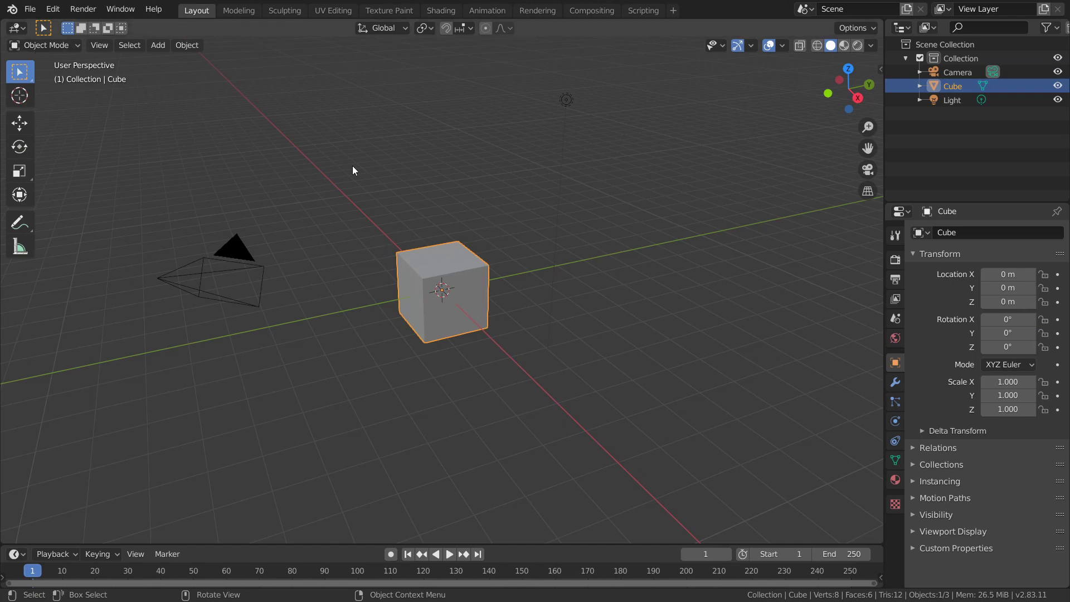
key(ctrl+n)
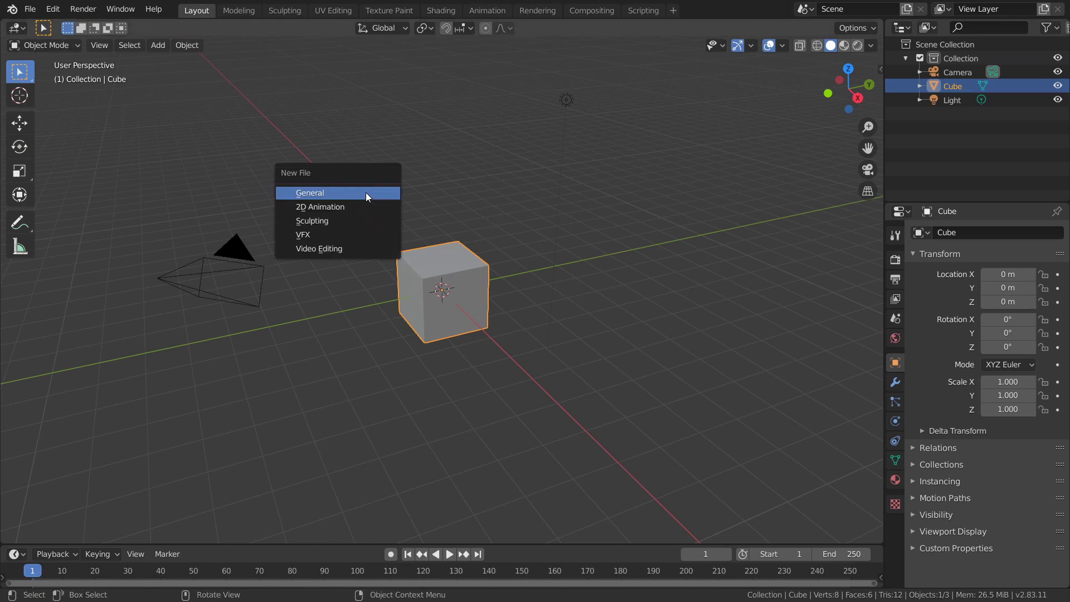
click(325, 210)
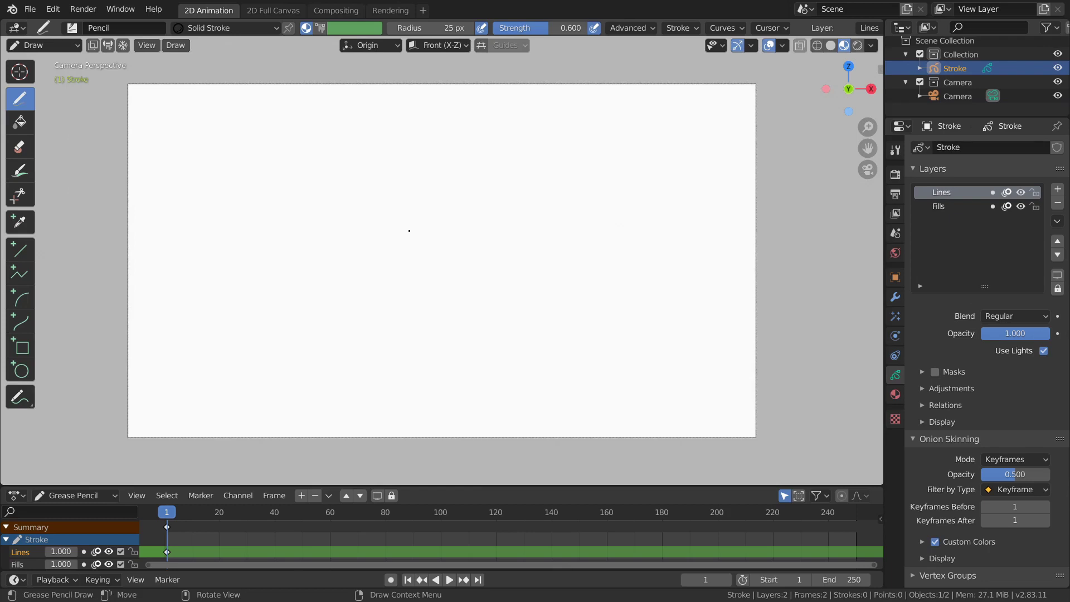
mouse_move(266, 316)
mouse_down()
mouse_move(529, 256)
mouse_move(563, 317)
mouse_move(424, 295)
mouse_move(462, 211)
mouse_move(590, 211)
mouse_move(648, 184)
mouse_up()
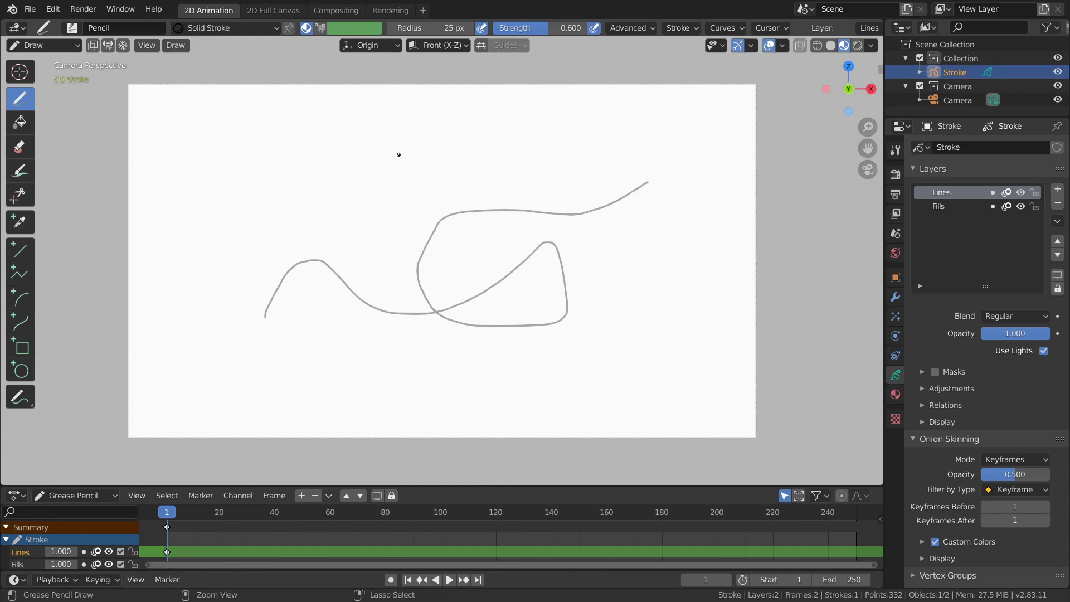
key(ctrl+z)
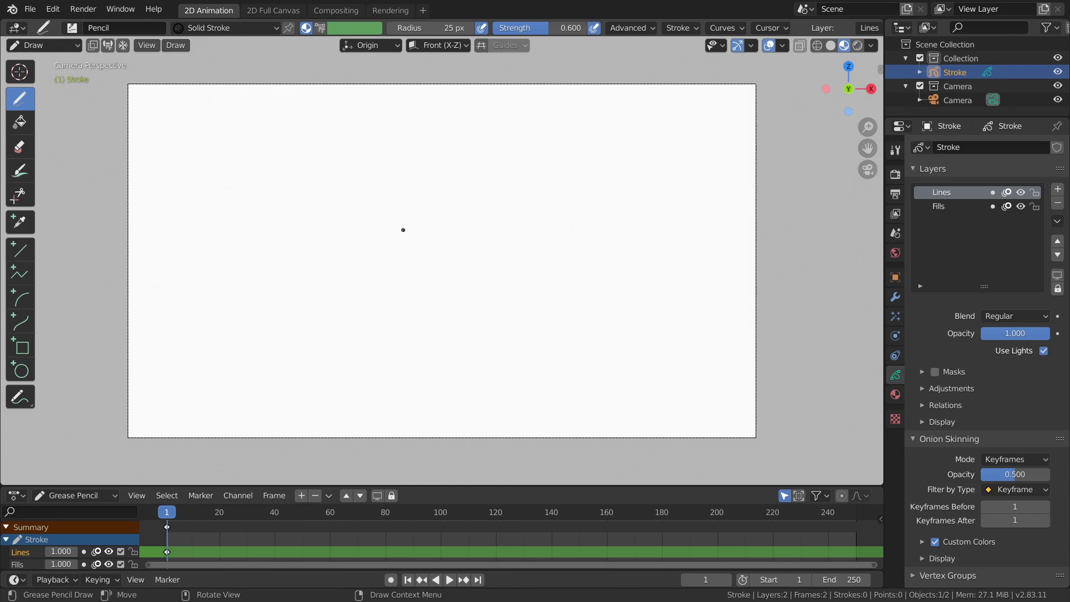
scroll(403, 230, up, 2)
scroll(425, 232, down, 4)
shift+middle_drag(418, 235, 346, 264)
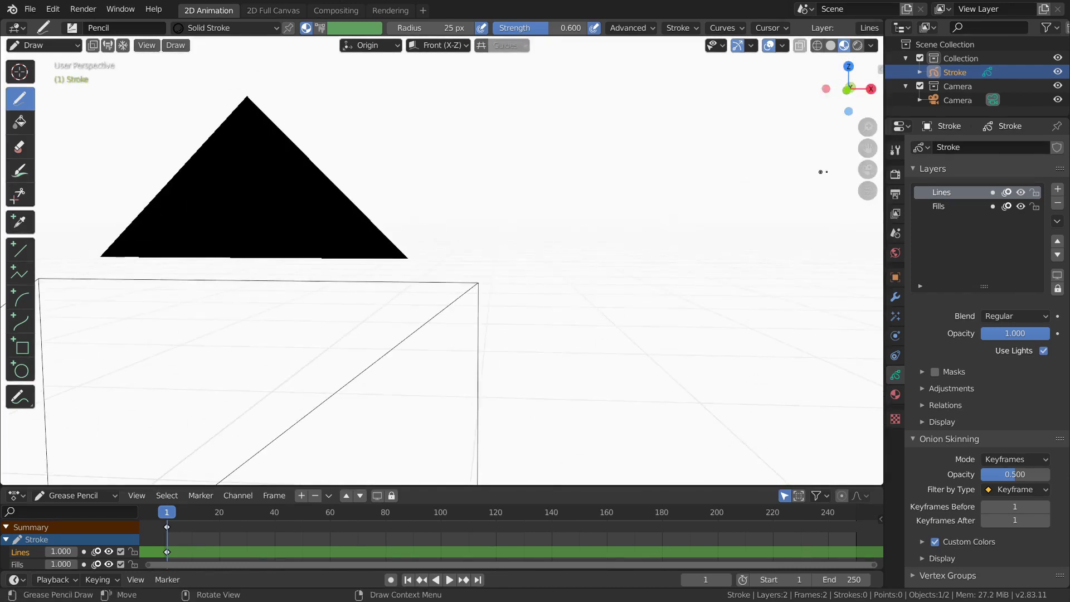
click(873, 174)
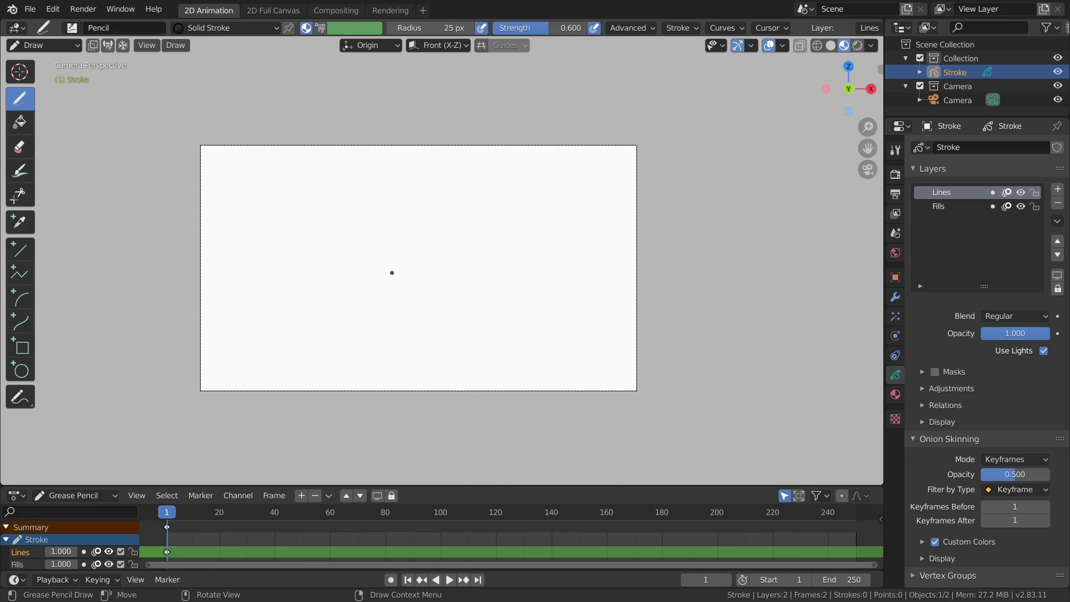
scroll(401, 224, up, 1)
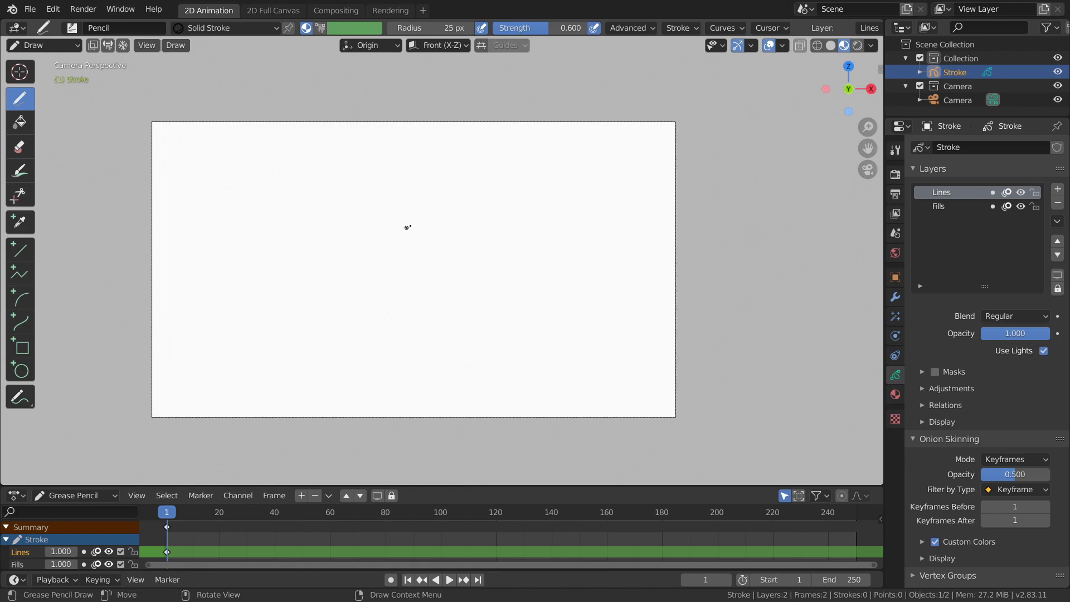
mouse_move(415, 208)
mouse_down()
mouse_move(411, 255)
mouse_move(446, 244)
mouse_move(425, 209)
mouse_up()
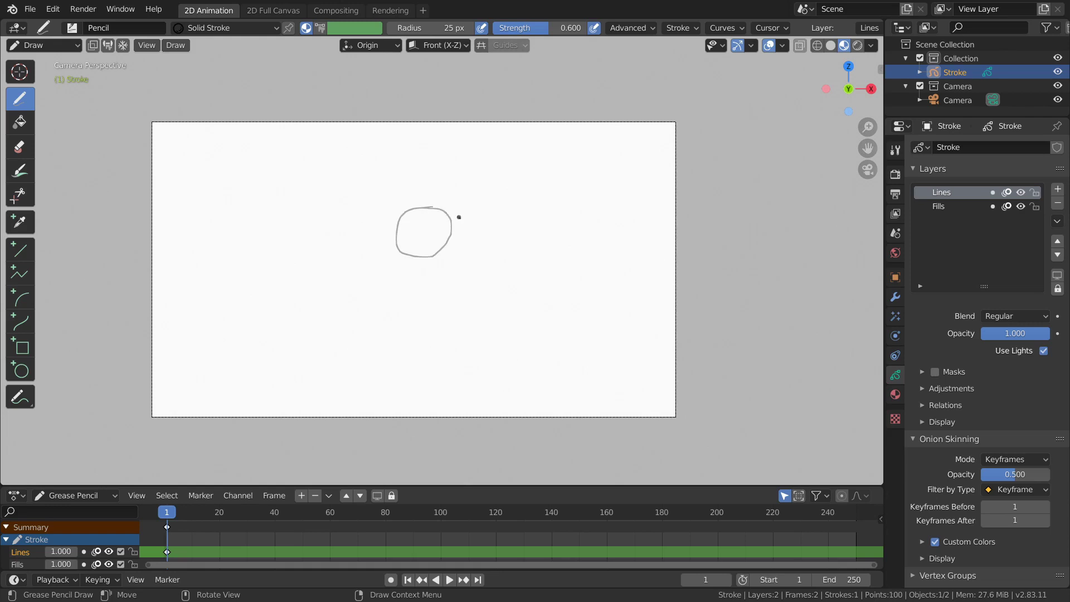
key(ctrl+z)
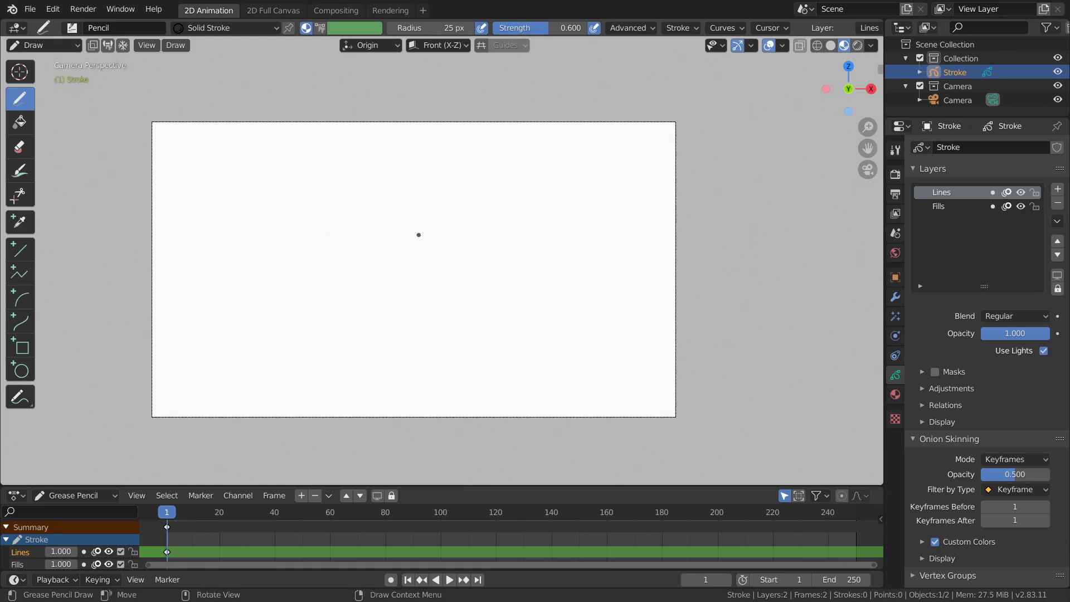
scroll(419, 234, down, 3)
scroll(418, 234, up, 4)
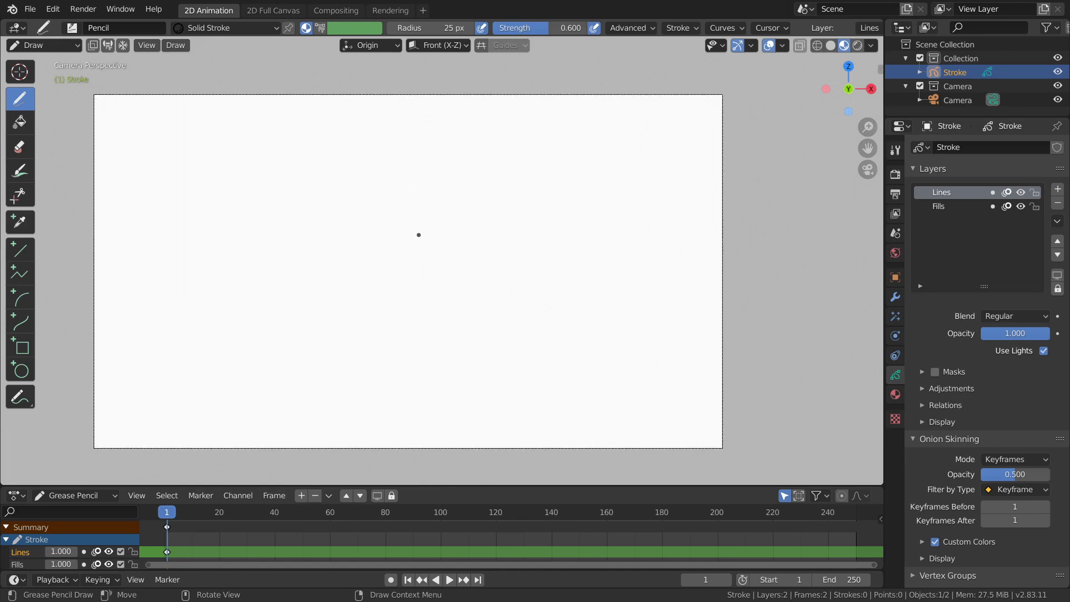
scroll(419, 235, down, 1)
scroll(418, 234, down, 1)
scroll(419, 235, up, 1)
scroll(419, 235, up, 1)
scroll(419, 235, down, 2)
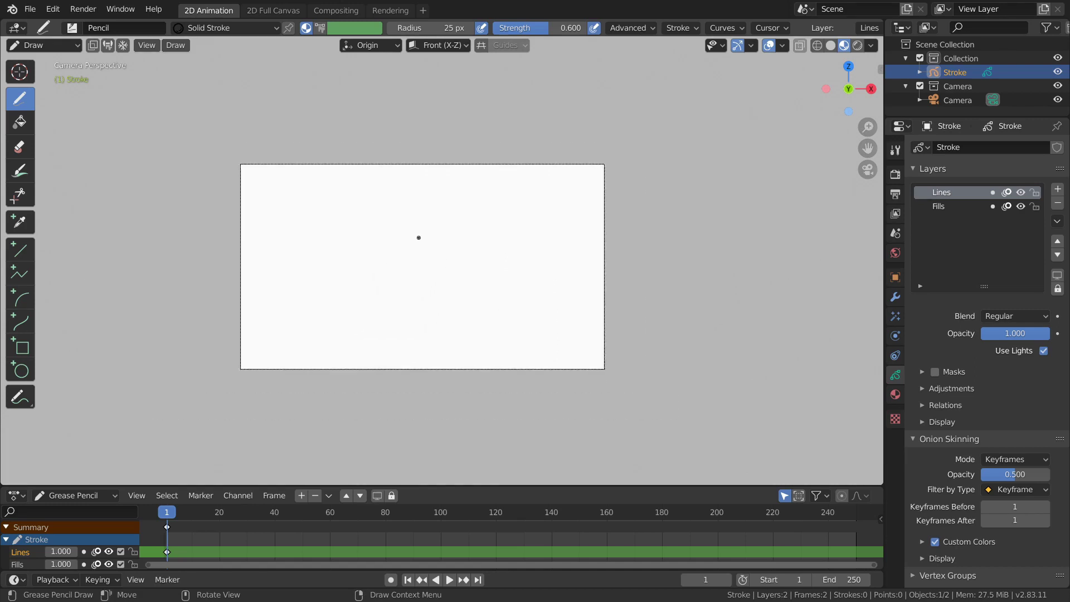
scroll(421, 237, up, 1)
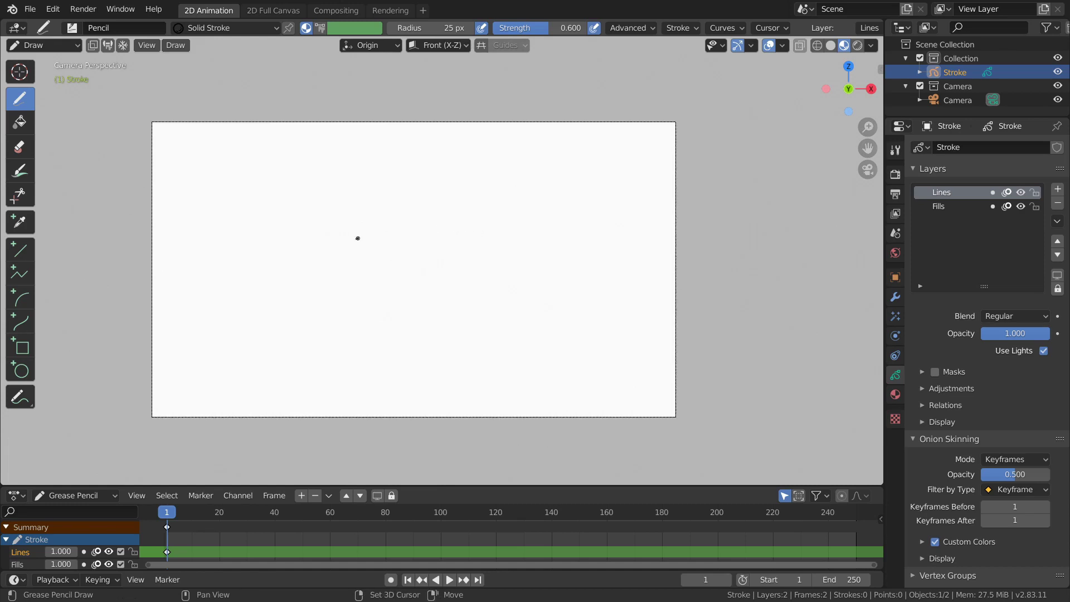
shift+middle_drag(359, 236, 435, 232)
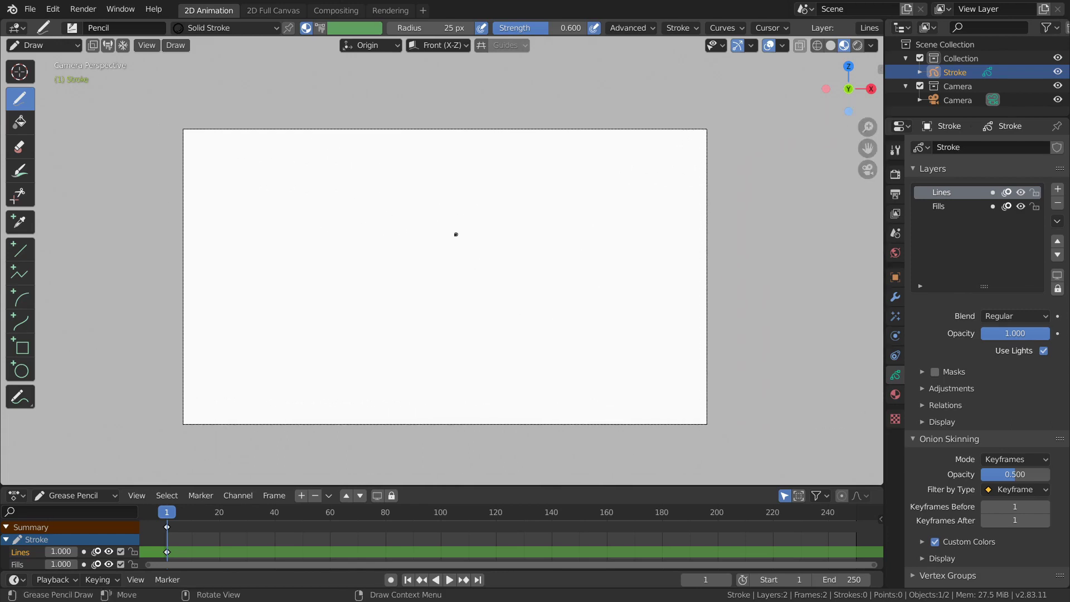
scroll(449, 236, down, 2)
scroll(450, 237, up, 1)
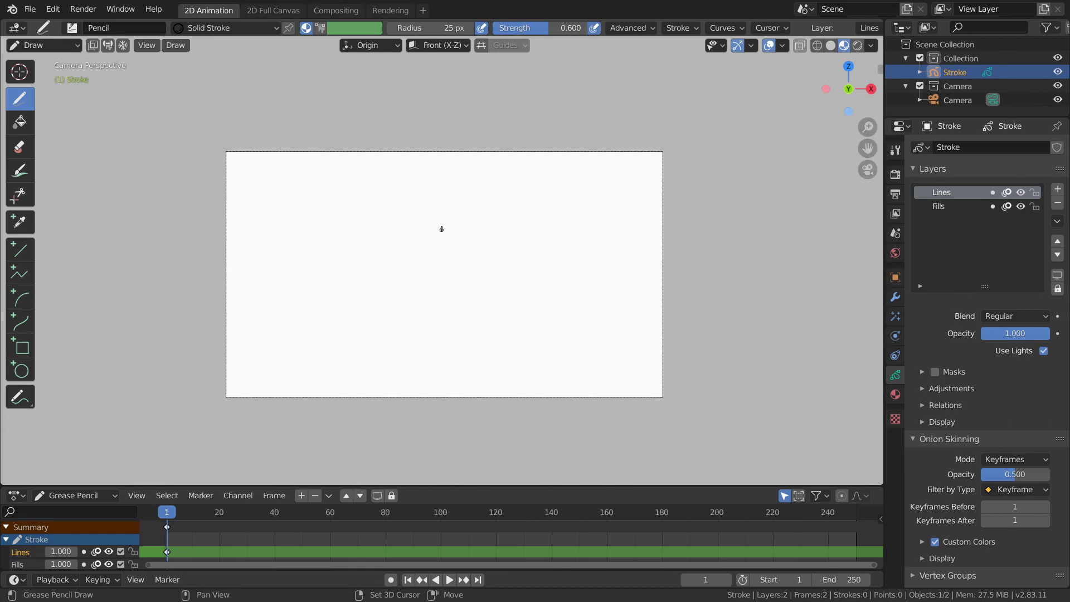
mouse_move(437, 243)
shift+middle_down()
mouse_move(385, 215)
mouse_move(430, 227)
mouse_move(384, 240)
mouse_move(430, 232)
shift+middle_up()
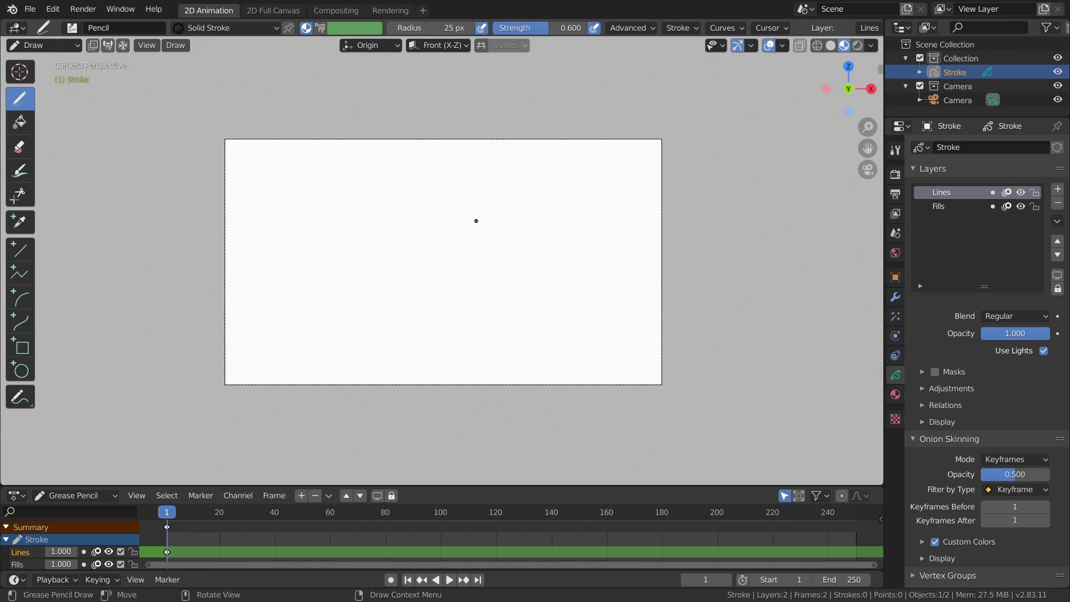
mouse_move(445, 224)
middle_down()
mouse_move(545, 239)
mouse_move(516, 258)
mouse_move(520, 241)
middle_up()
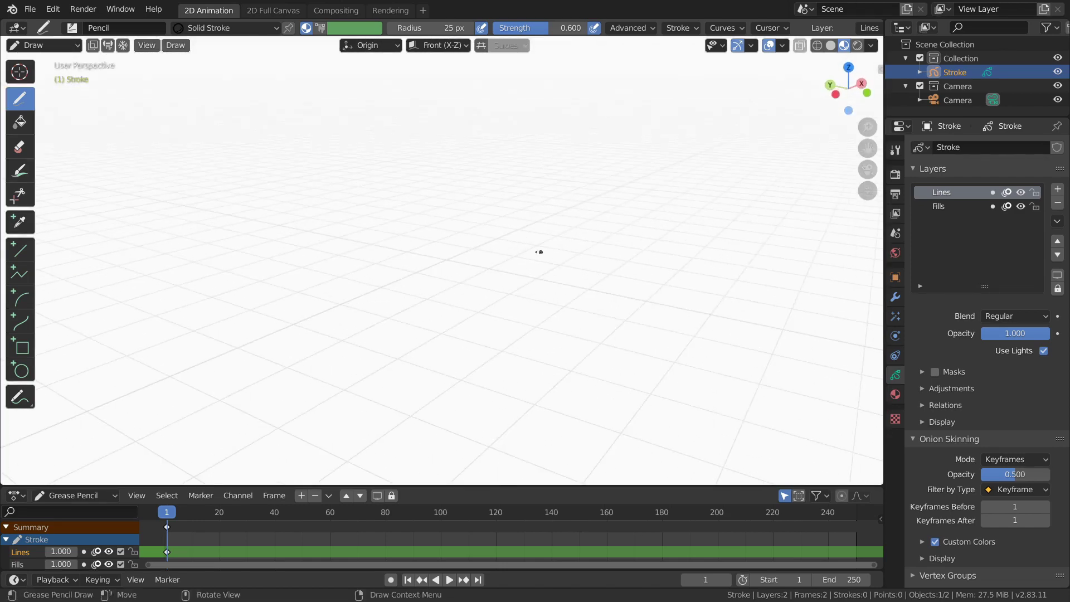
click(871, 167)
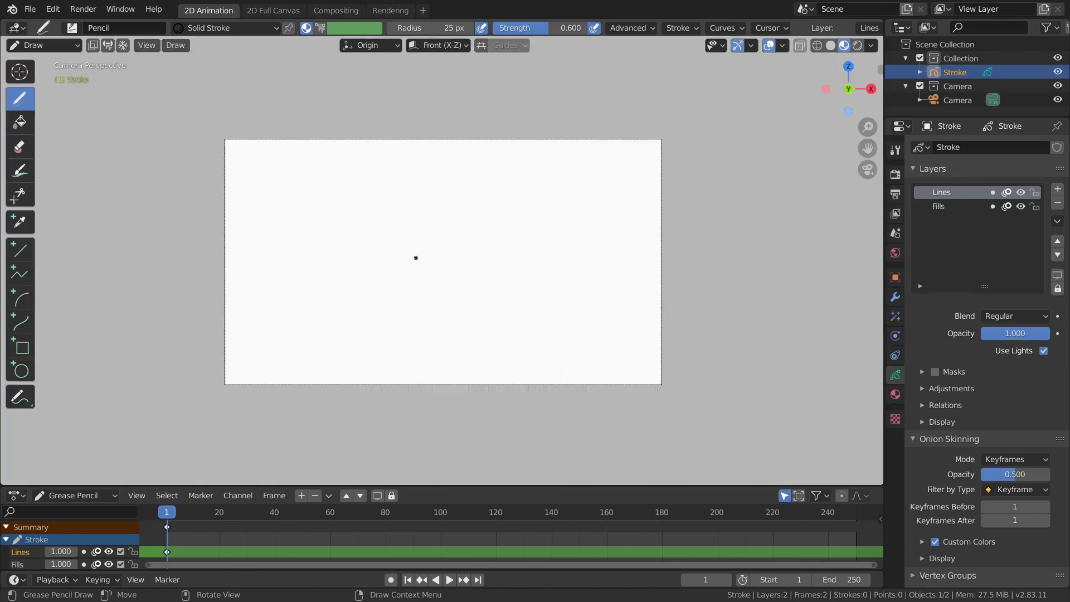
middle_drag(417, 227, 253, 275)
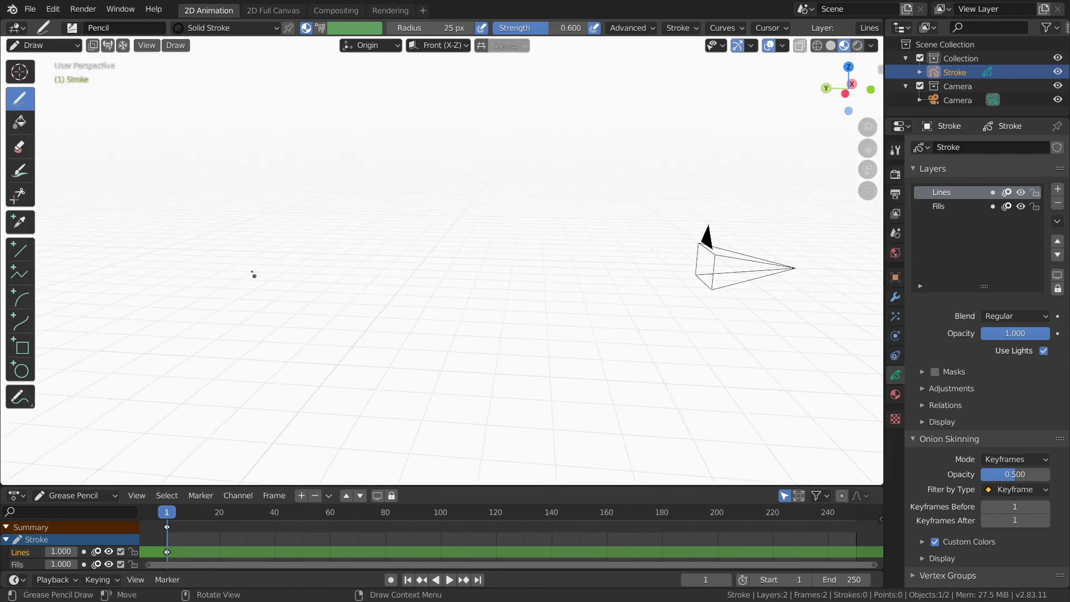
click(868, 167)
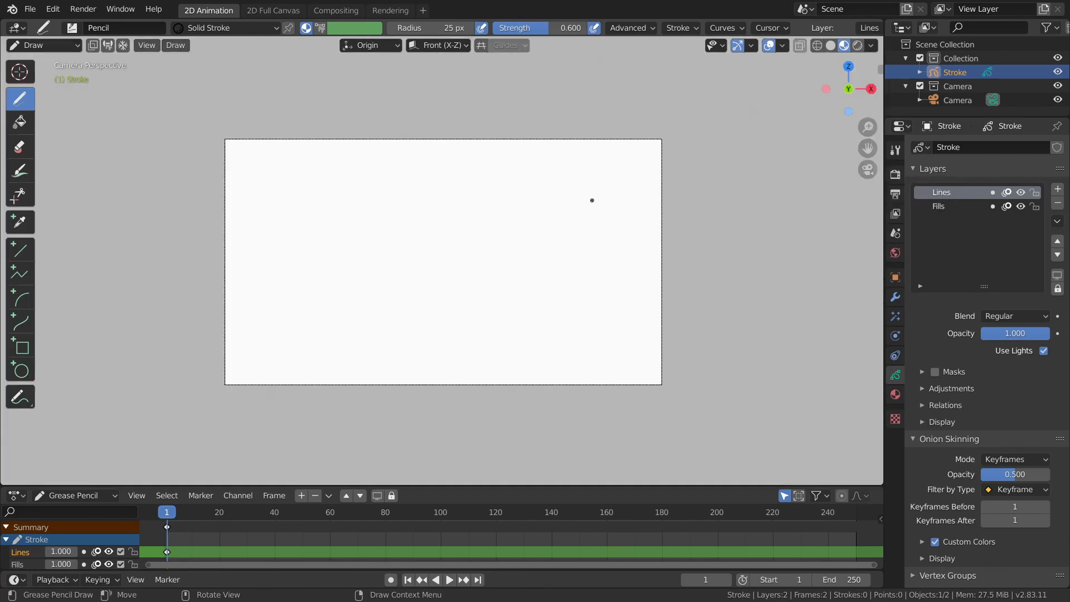
scroll(490, 222, up, 3)
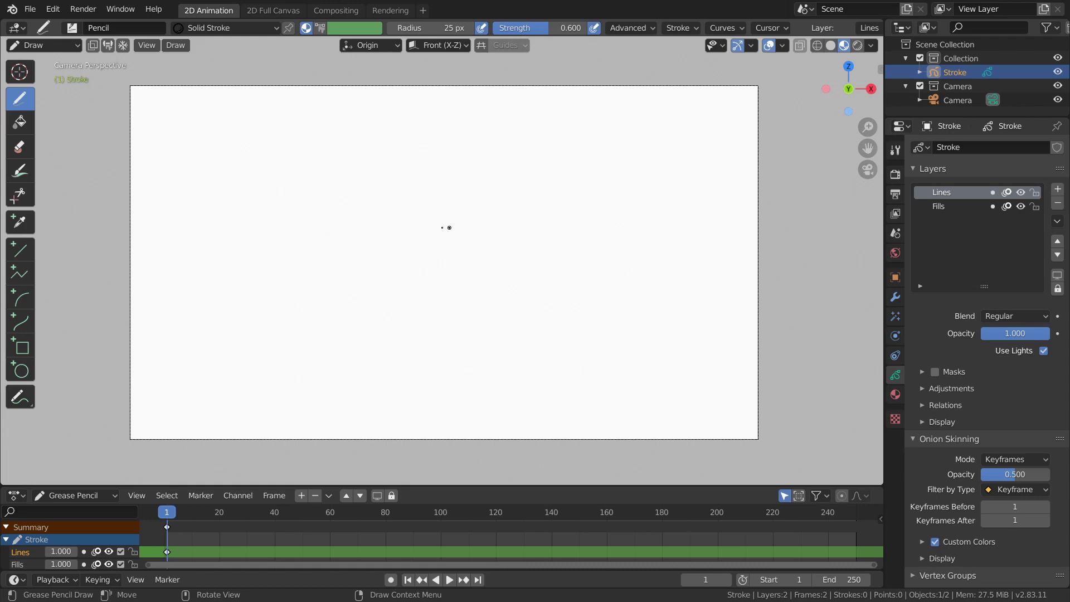
scroll(438, 234, up, 2)
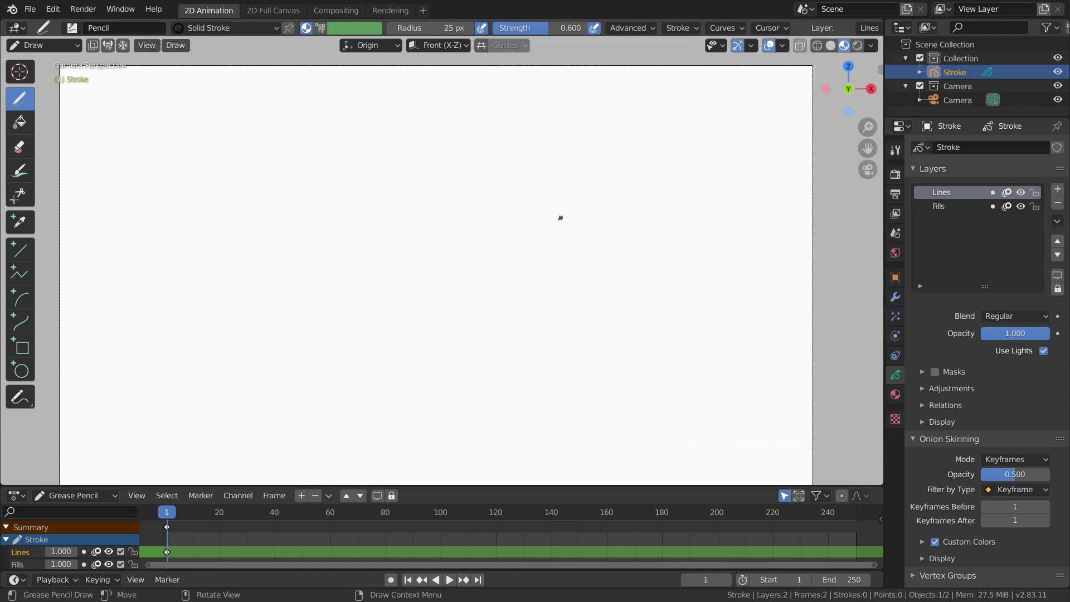
scroll(449, 187, down, 2)
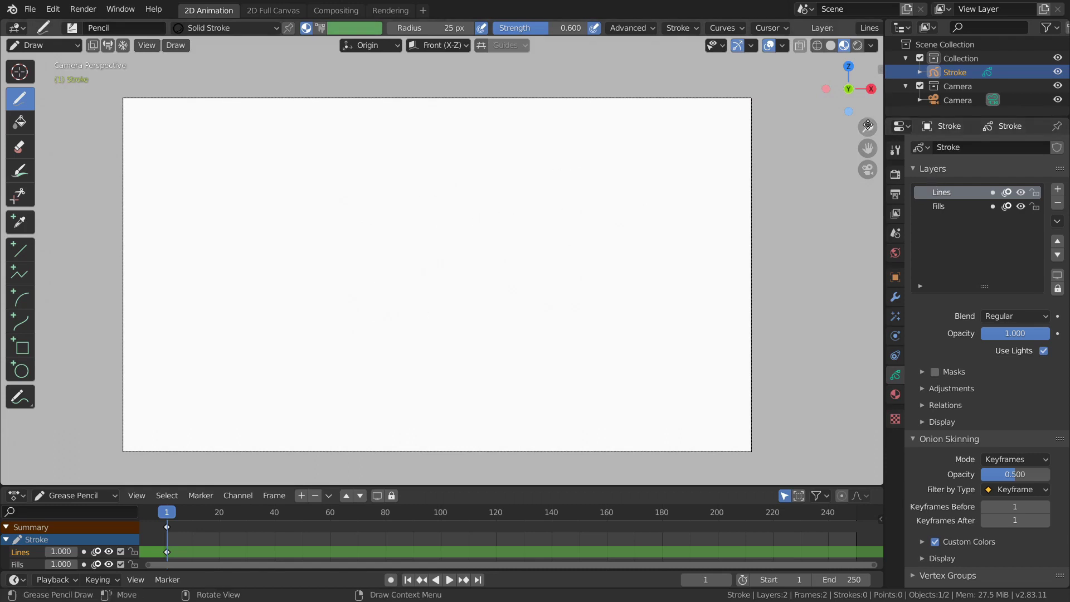
mouse_move(869, 150)
mouse_down()
mouse_move(916, 139)
mouse_move(867, 151)
mouse_move(855, 111)
mouse_move(868, 146)
mouse_up()
click(868, 169)
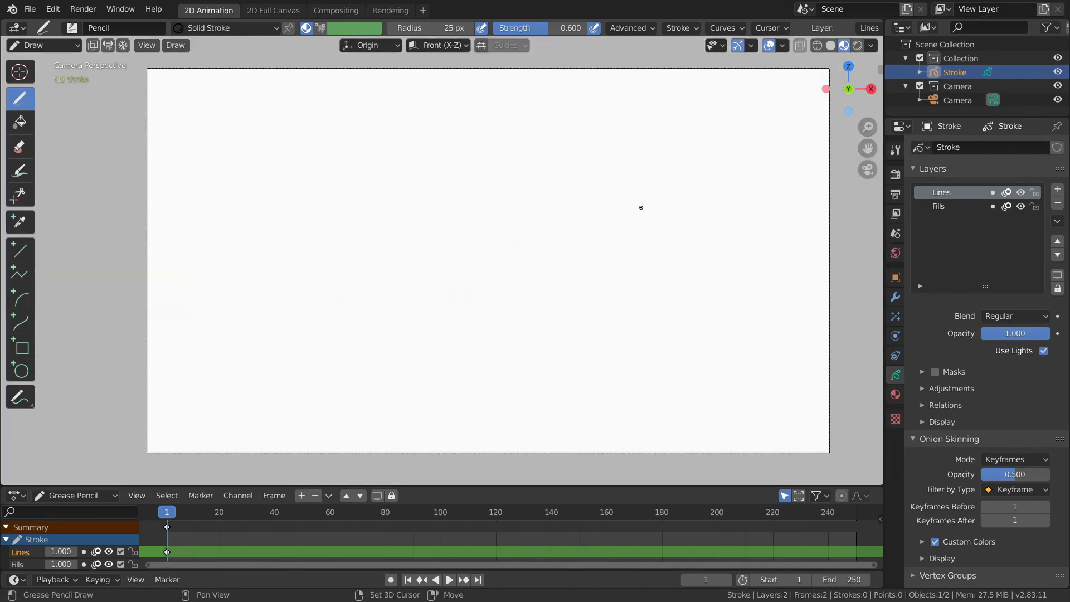
shift+middle_drag(640, 205, 589, 203)
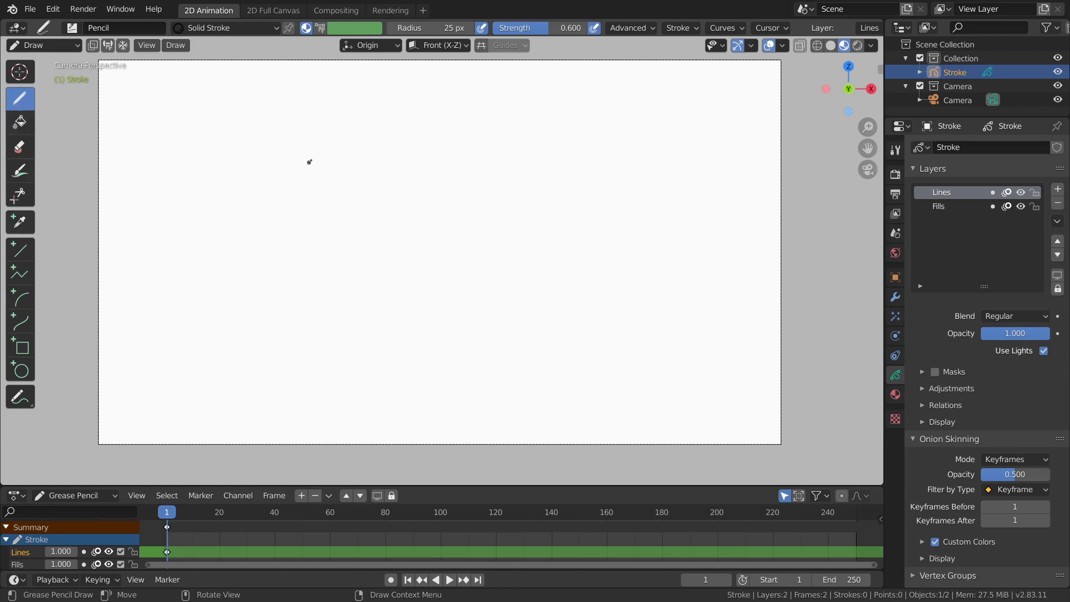
Draw and undo two freehand test strokes, then make the timeline area taller.
mouse_move(318, 155)
mouse_down()
mouse_move(288, 179)
mouse_move(322, 198)
mouse_move(395, 182)
mouse_move(383, 252)
mouse_move(336, 300)
mouse_move(483, 307)
mouse_move(654, 242)
mouse_move(684, 296)
mouse_move(603, 302)
mouse_move(518, 243)
mouse_up()
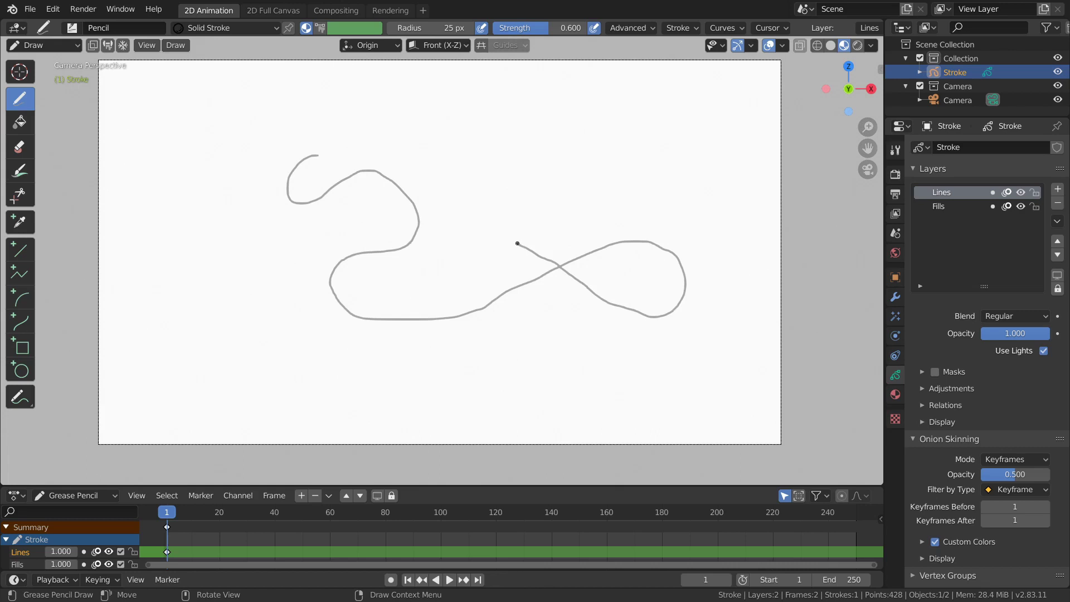
scroll(382, 196, up, 5)
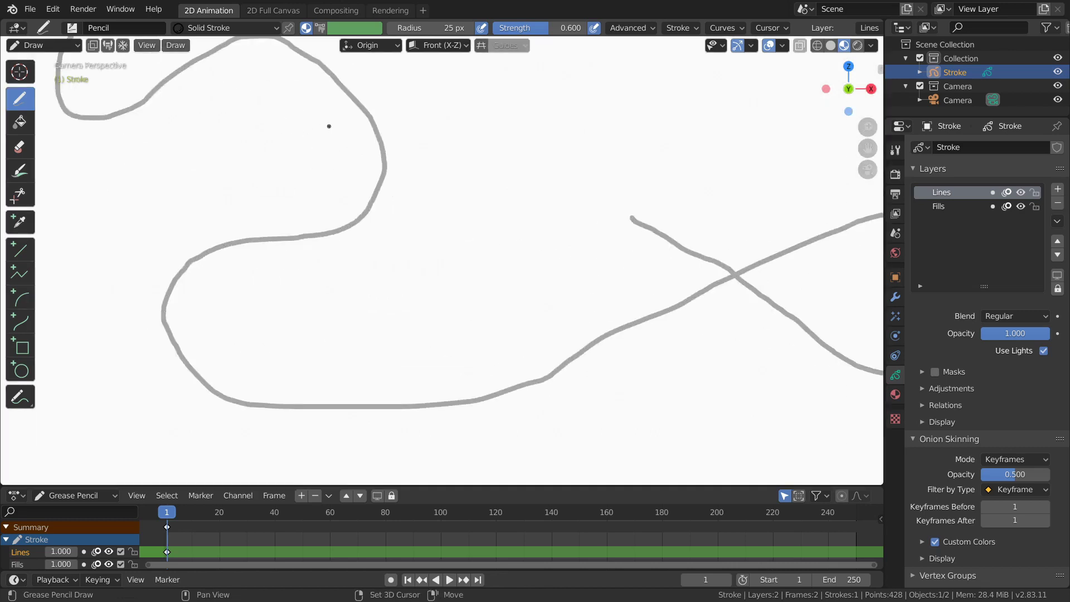
shift+middle_drag(329, 124, 428, 273)
key(ctrl+z)
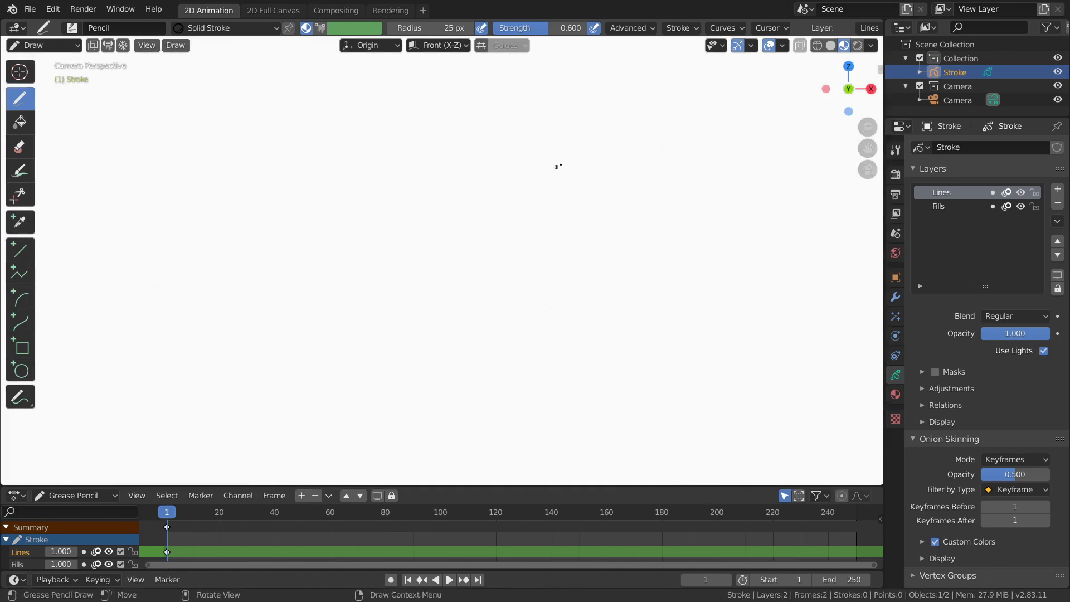
scroll(458, 217, down, 2)
mouse_move(360, 191)
mouse_down()
mouse_move(443, 217)
mouse_move(483, 291)
mouse_move(532, 317)
mouse_move(680, 230)
mouse_move(628, 202)
mouse_move(462, 305)
mouse_move(343, 280)
mouse_move(359, 219)
mouse_move(510, 306)
mouse_move(666, 317)
mouse_move(753, 246)
mouse_move(661, 230)
mouse_move(497, 280)
mouse_move(345, 254)
mouse_up()
key(ctrl+z)
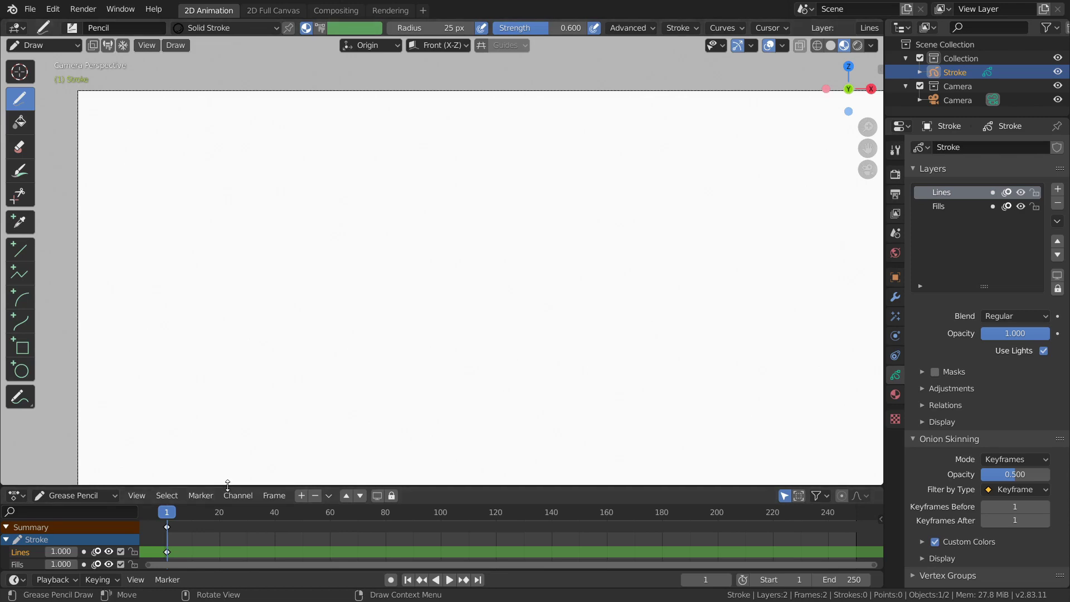
drag(228, 484, 230, 466)
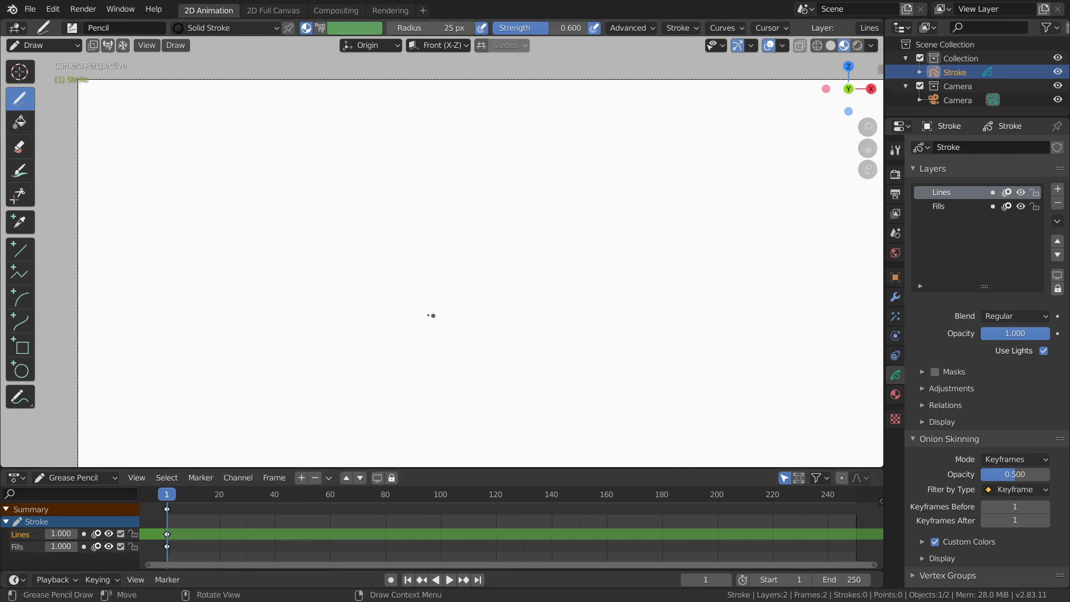
Draw a freehand test stroke on the camera canvas and undo it.
scroll(516, 257, down, 3)
mouse_move(369, 256)
mouse_down()
mouse_move(418, 293)
mouse_move(522, 274)
mouse_move(441, 315)
mouse_move(502, 279)
mouse_up()
scroll(485, 262, up, 1)
scroll(485, 262, up, 1)
key(ctrl+z)
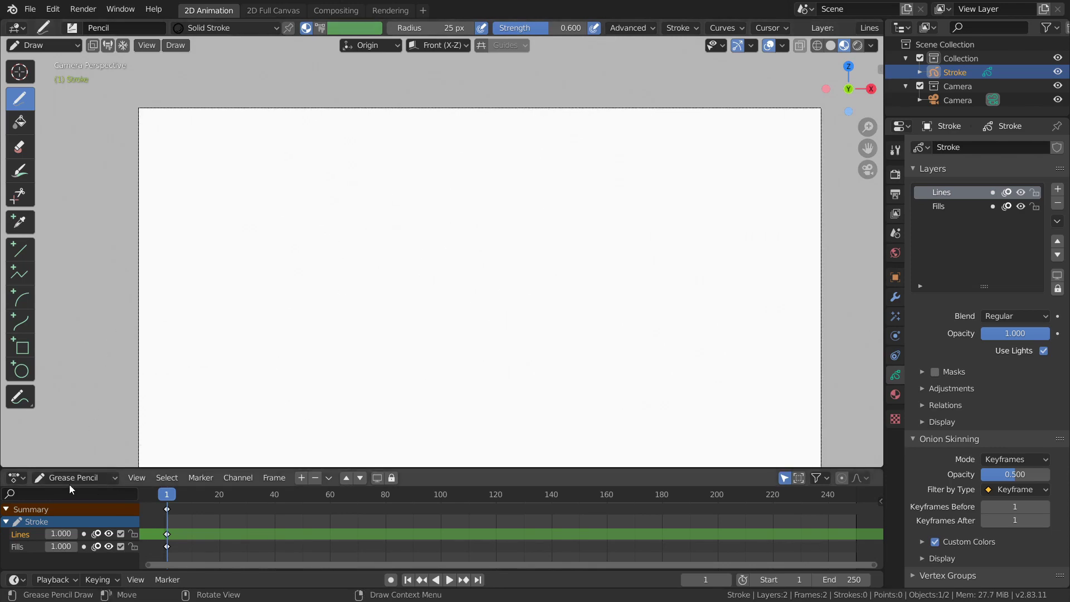
Keep the timeline as a Dope Sheet, select frame 1, and draw a curved stroke.
click(20, 477)
click(188, 340)
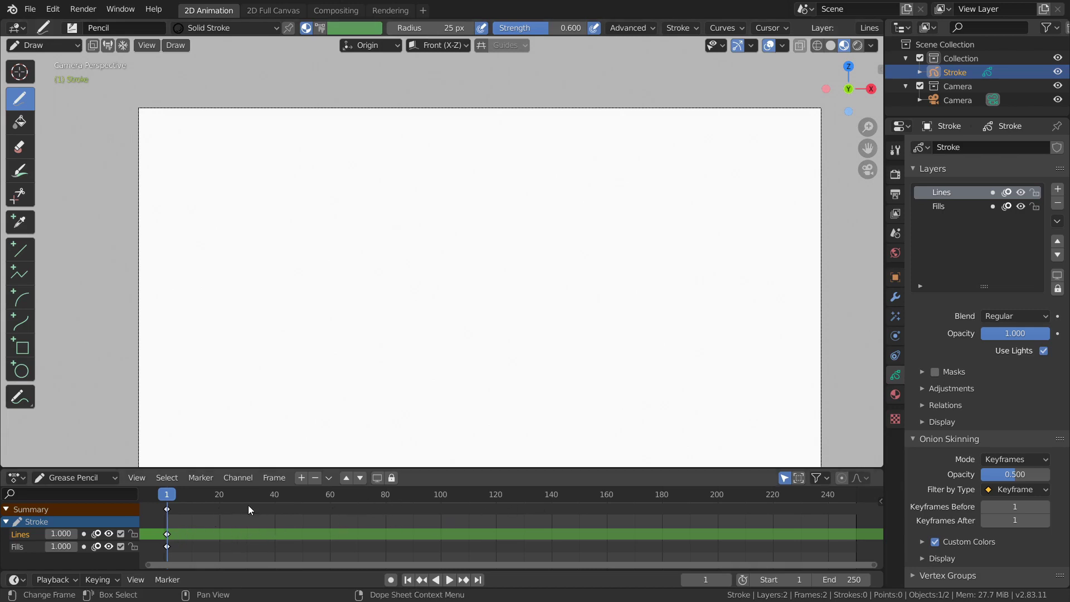
scroll(193, 524, up, 1)
middle_drag(166, 527, 253, 497)
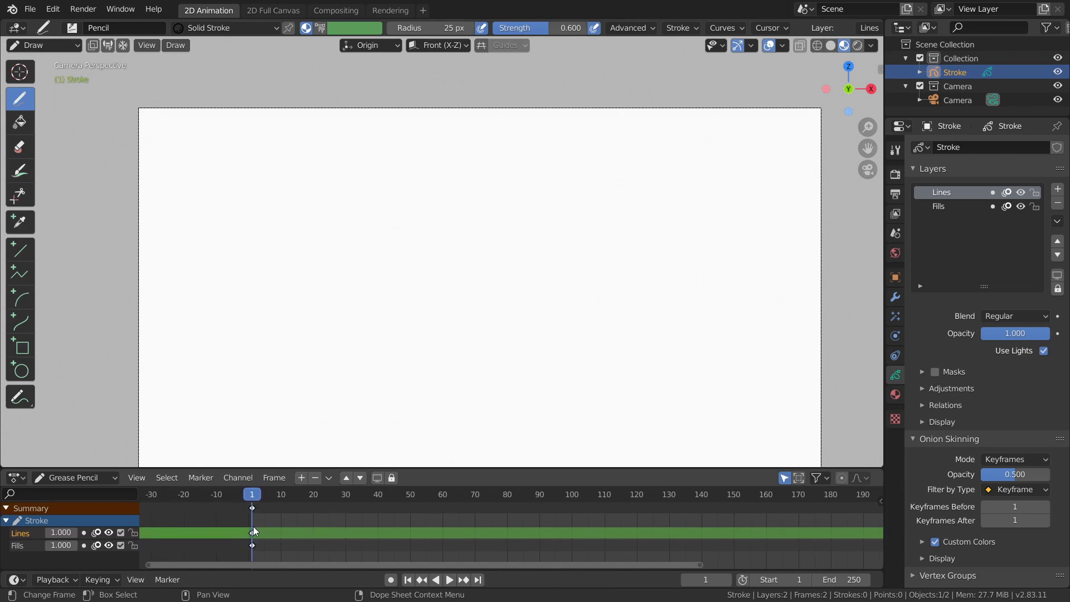
click(253, 506)
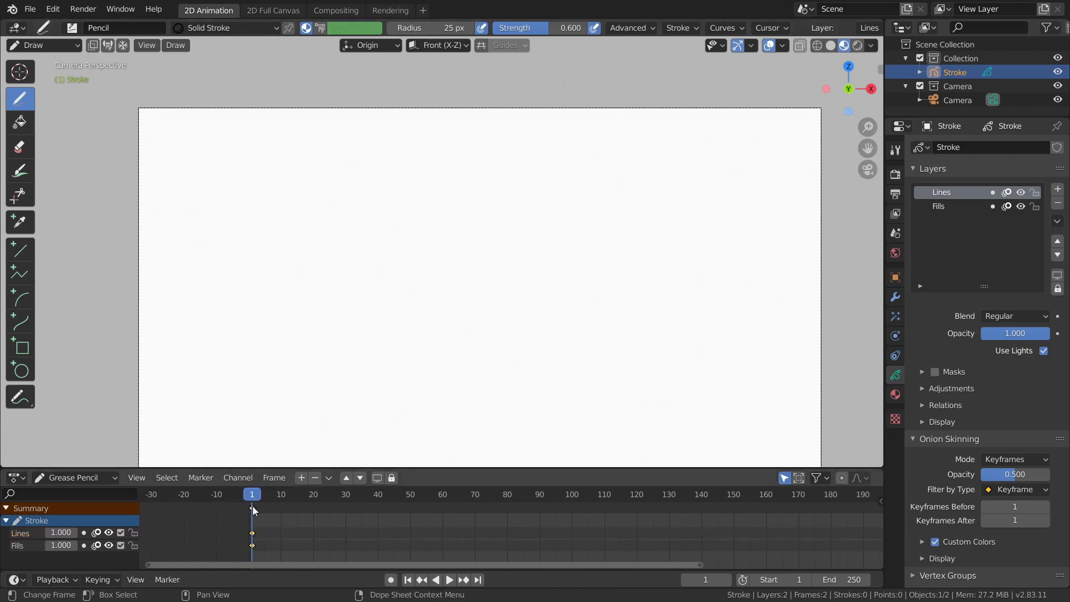
drag(333, 264, 543, 277)
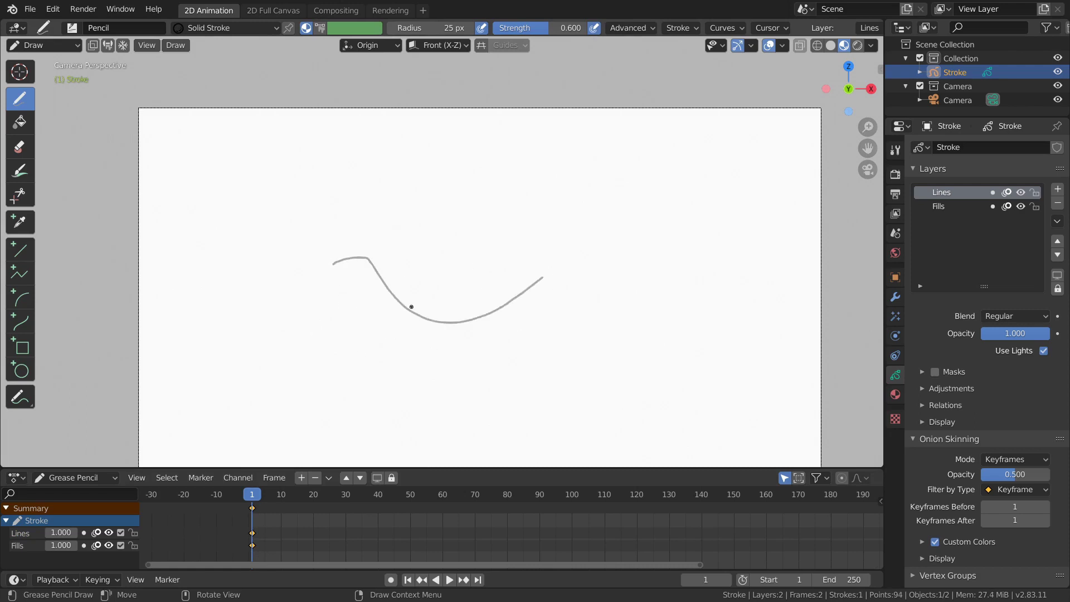
Briefly play and stop the animation, then flip between frames 1 and 2.
click(728, 579)
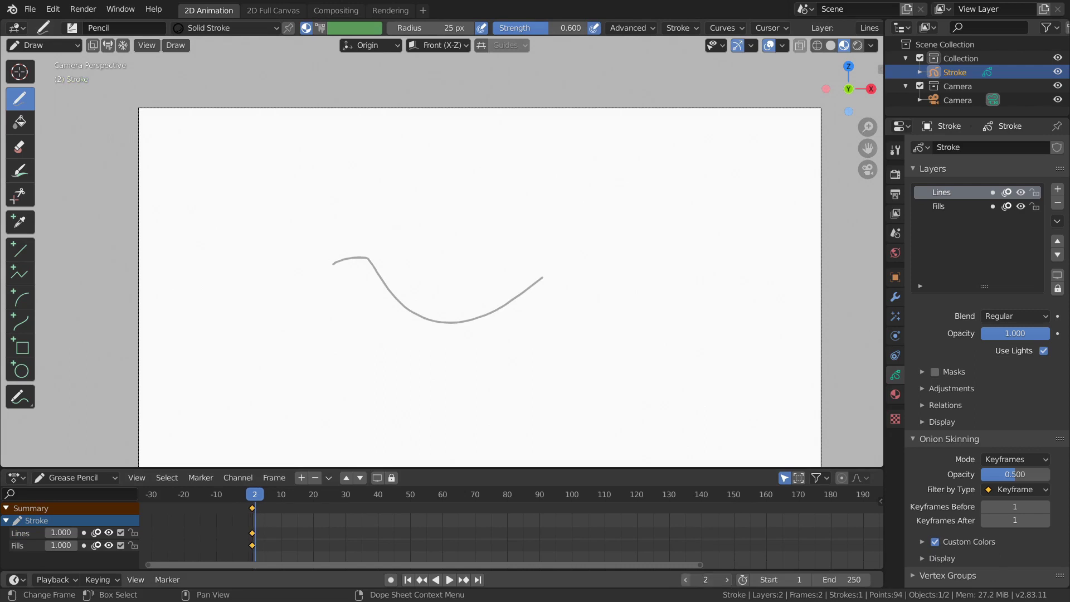
click(252, 495)
key(space)
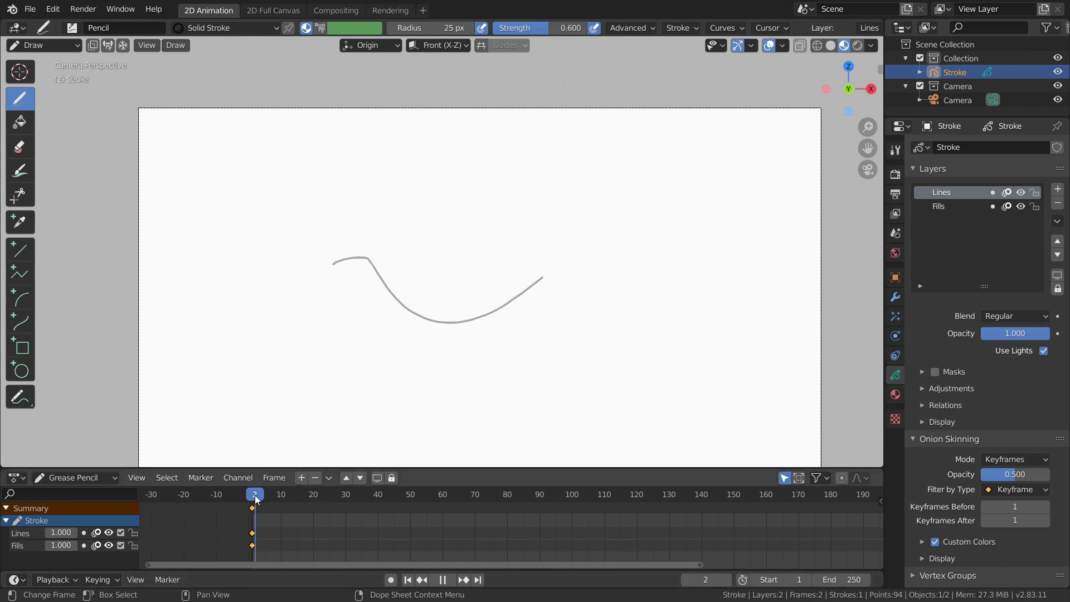
key(space)
key(Left)
key(Right)
key(Left)
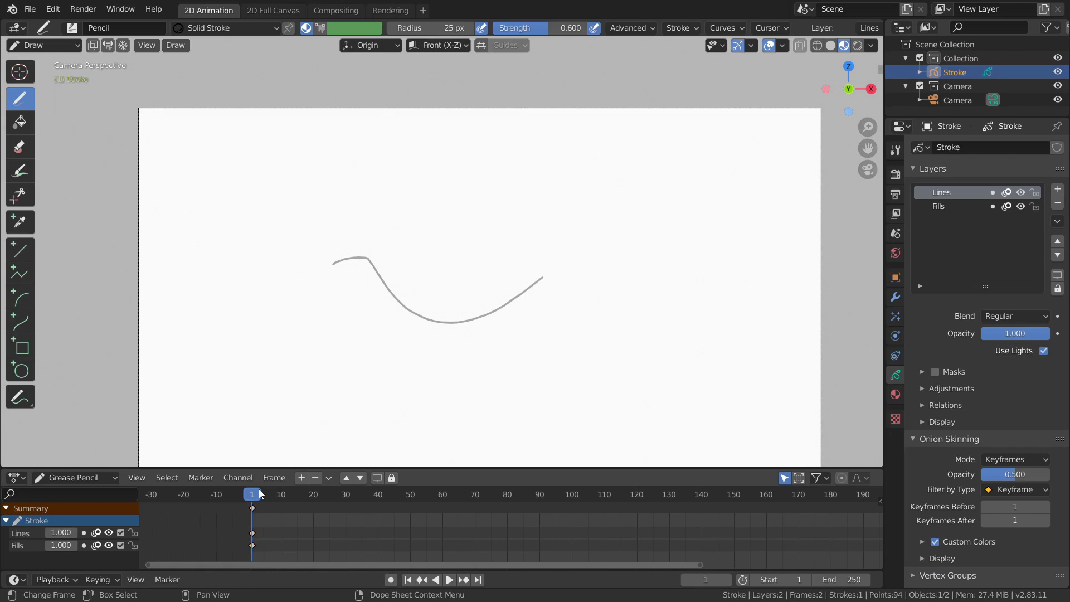
key(Right)
key(Left)
Draw a new freehand stroke on each of frames 2, 3 and 4.
key(Right)
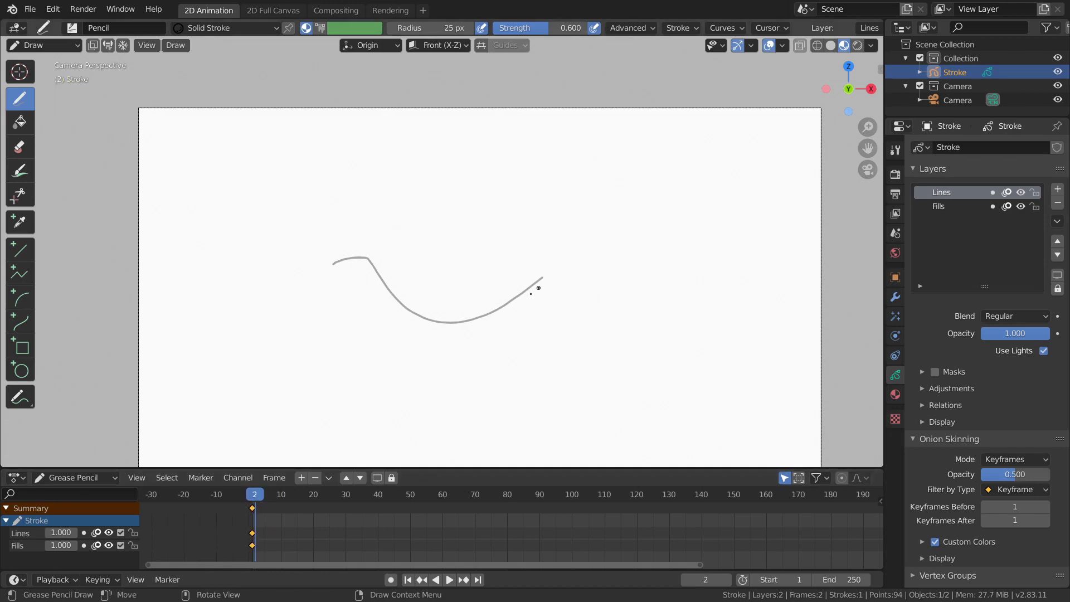
drag(371, 357, 488, 243)
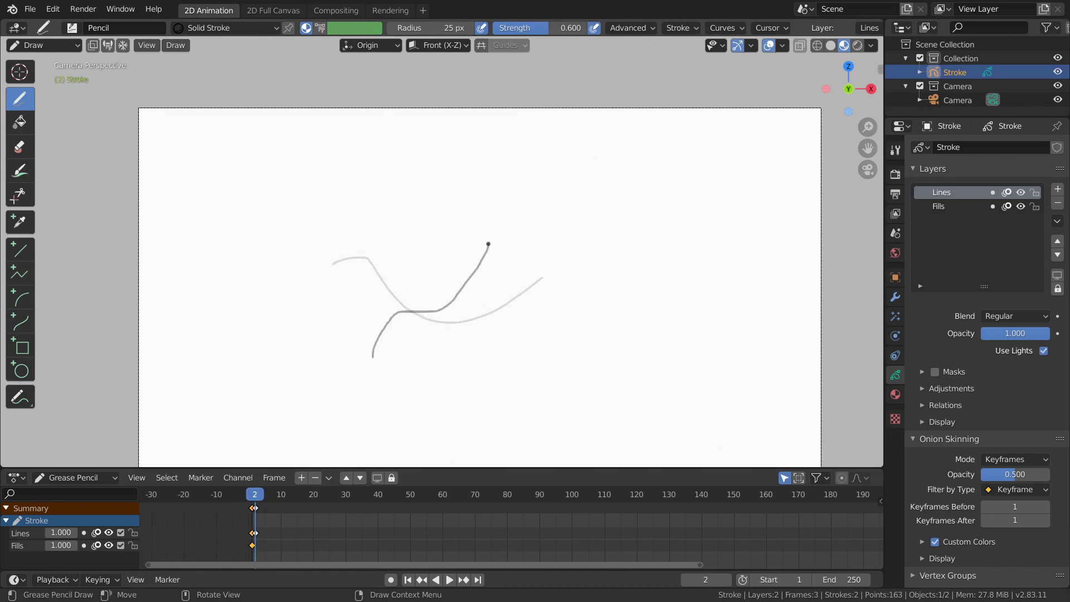
key(Right)
key(Right)
mouse_move(396, 203)
mouse_down()
mouse_move(523, 260)
mouse_move(606, 241)
mouse_up()
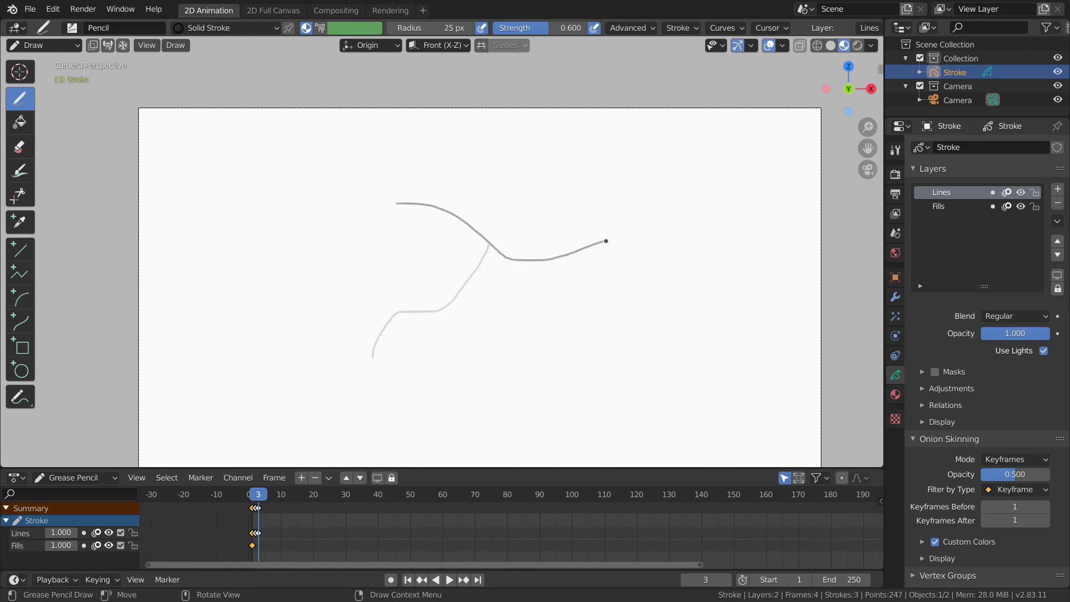
drag(569, 199, 588, 355)
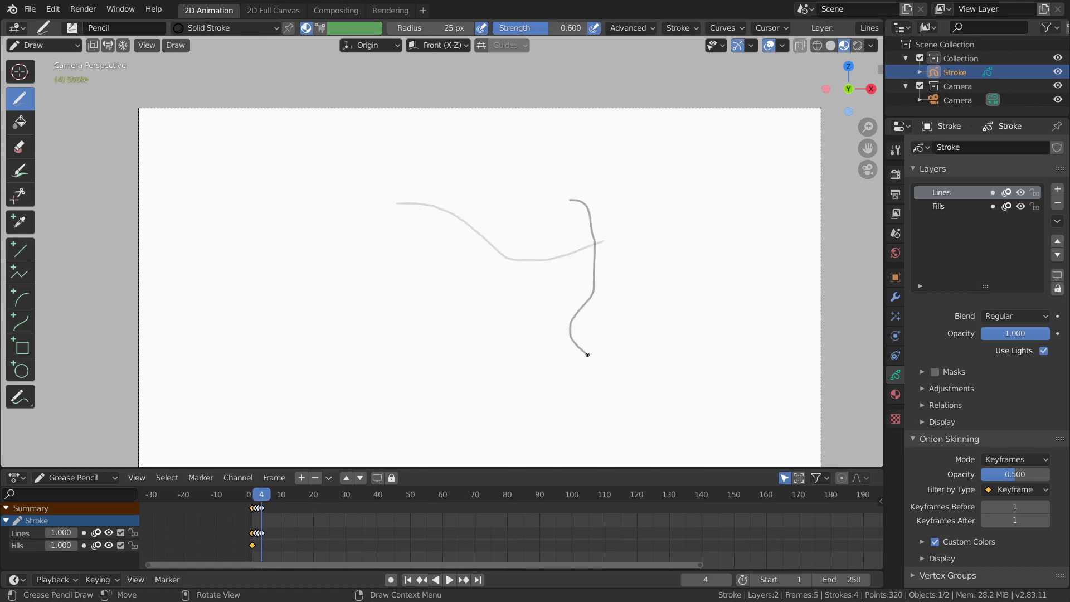
Step back and forth through the frames to preview the four drawings with onion skins.
key(Left)
key(Left)
key(Right)
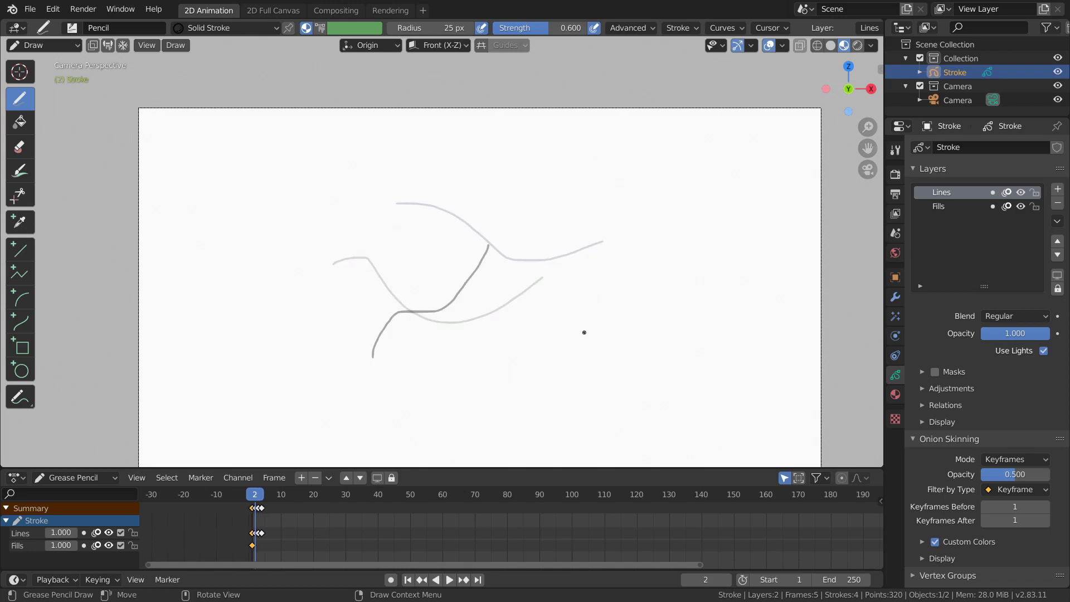
key(Right)
key(Left)
key(Left)
key(Right)
key(Right)
key(Left)
key(Left)
key(Left)
key(Right)
key(Right)
key(Right)
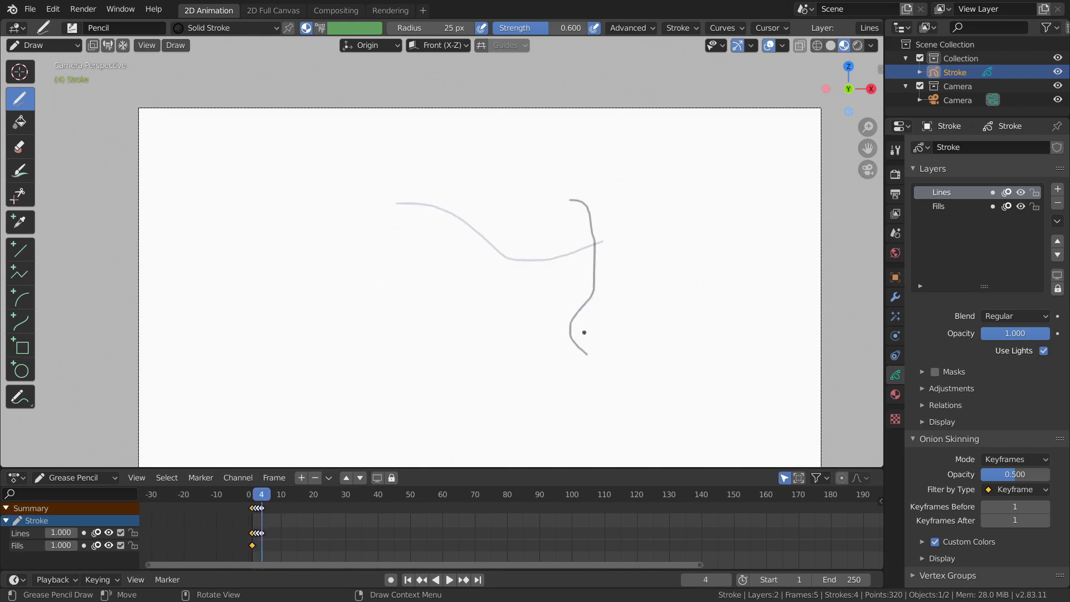
key(Left)
key(Left)
key(Left)
key(Right)
key(Right)
key(Right)
key(Left)
key(Left)
key(Left)
key(Right)
key(Right)
key(Right)
key(Left)
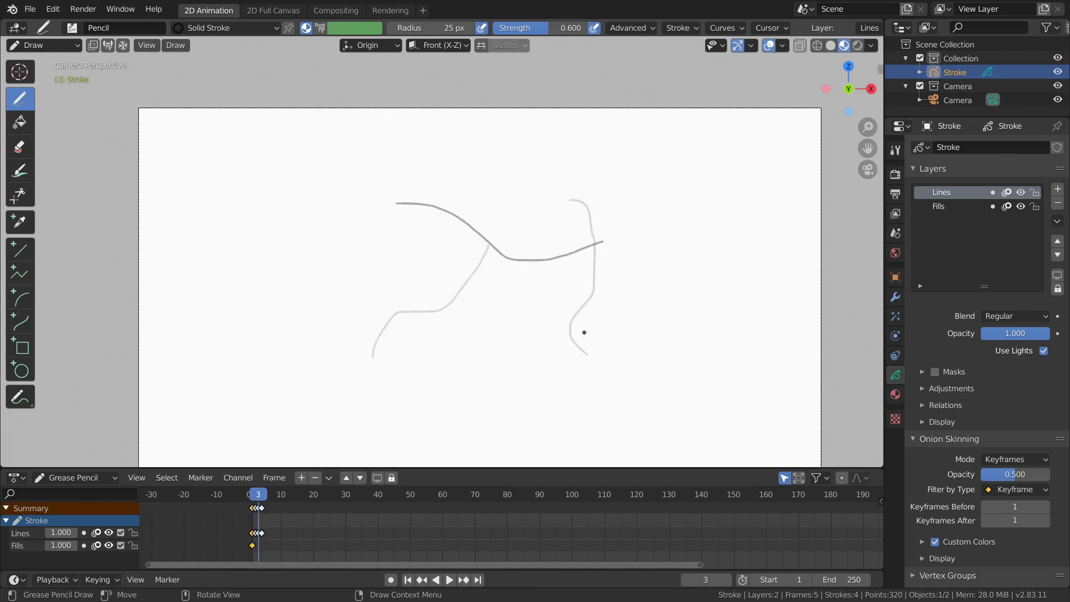
key(Left)
key(Left)
key(Right)
key(Right)
key(Right)
key(Right)
key(Left)
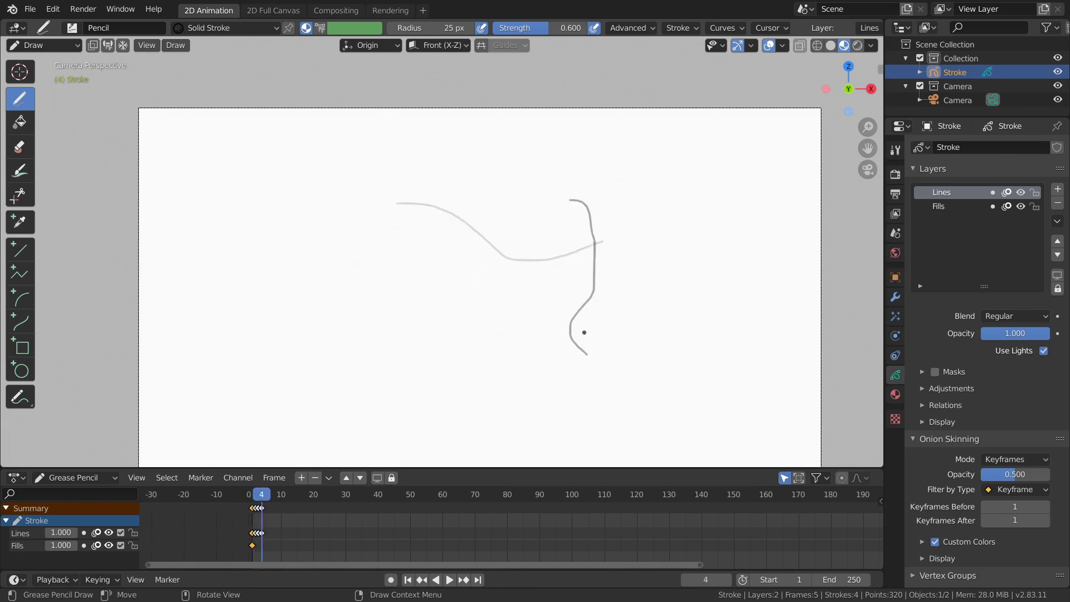
key(Left)
key(Left)
key(Left)
key(Right)
key(Right)
key(Left)
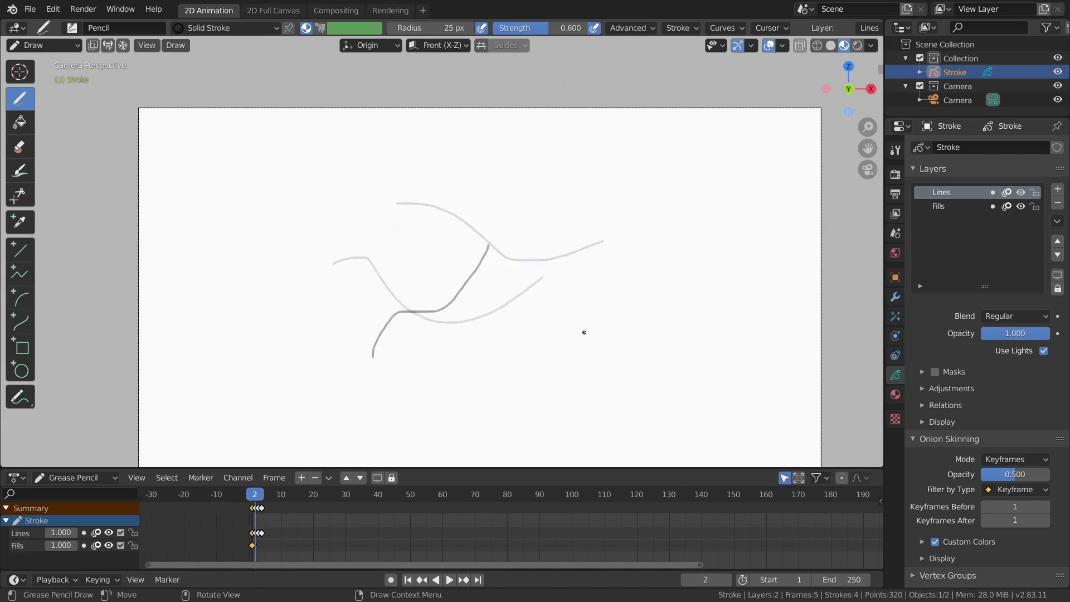
key(Left)
Zoom the timeline in, jump to frame 10, and draw a stroke there.
scroll(249, 527, up, 2)
mouse_move(249, 527)
middle_down()
mouse_move(210, 533)
mouse_move(394, 528)
middle_up()
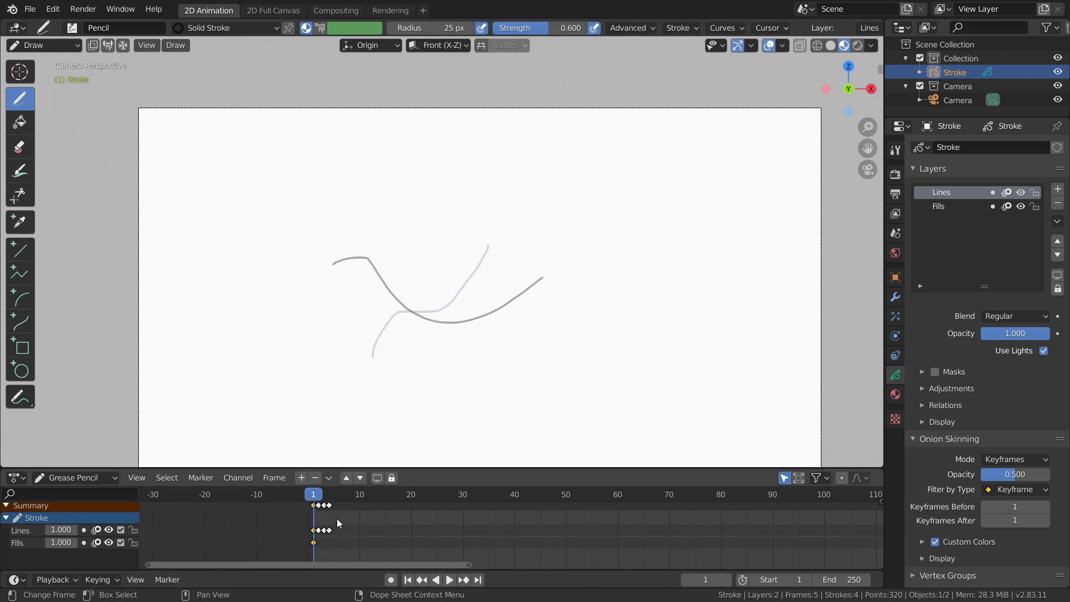
key(Right)
key(Right)
key(Right)
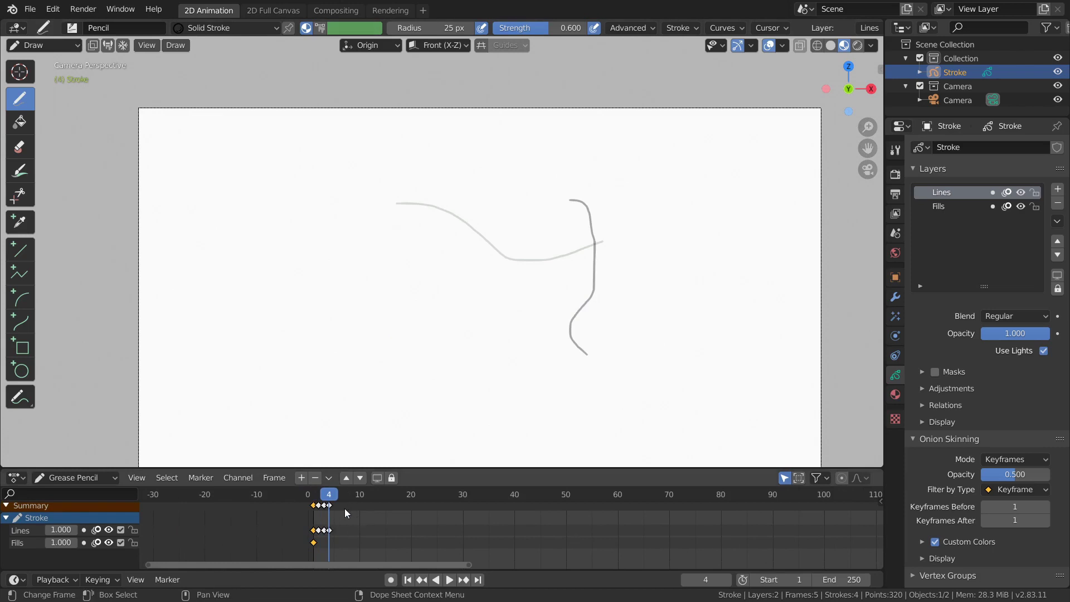
drag(344, 508, 359, 510)
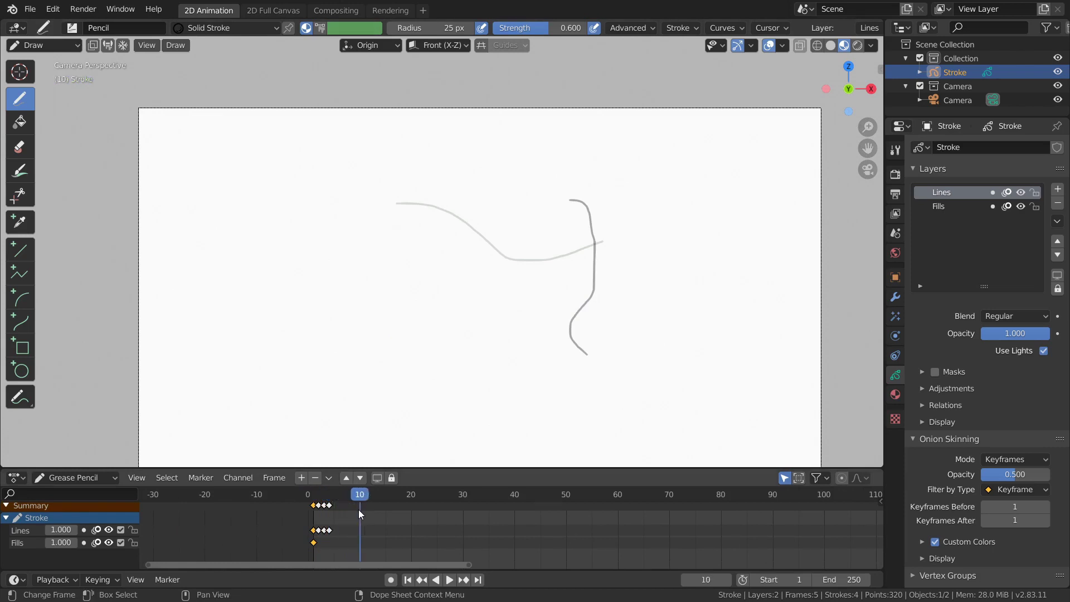
mouse_move(402, 268)
mouse_down()
mouse_move(375, 303)
mouse_move(406, 302)
mouse_move(399, 268)
mouse_up()
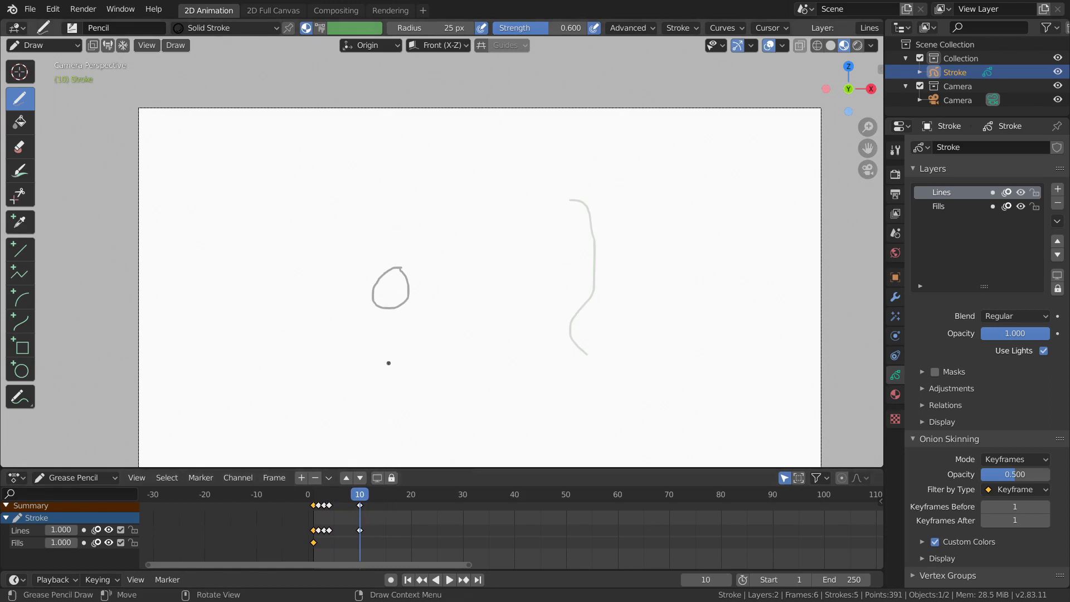
Step through the frames to 9, then flip between frames 9 and 10.
key(Left)
key(Left)
key(Left)
key(Left)
key(Left)
key(Left)
key(Left)
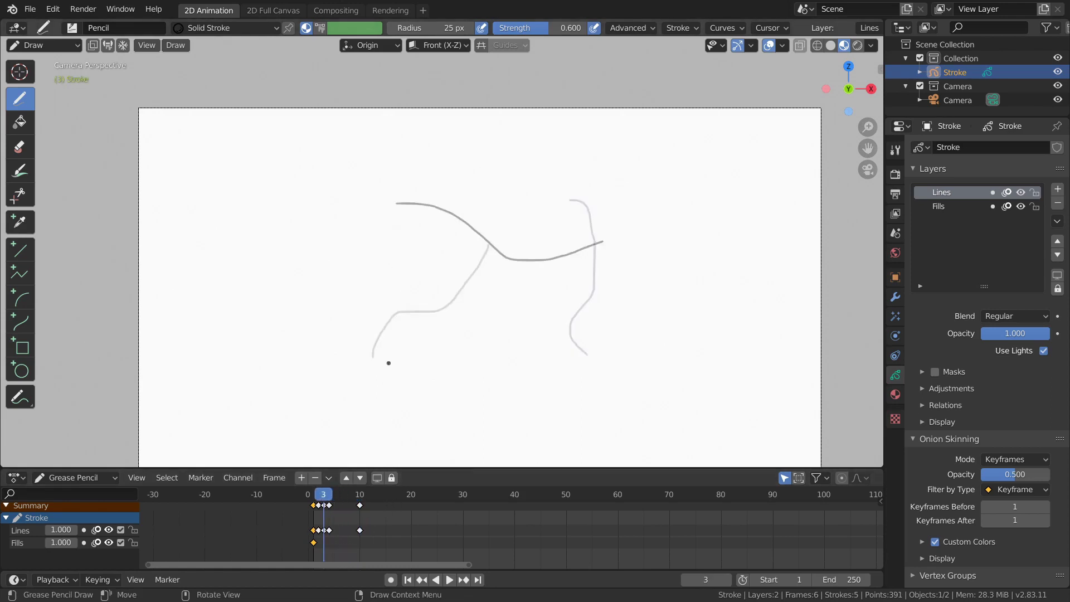
key(Right)
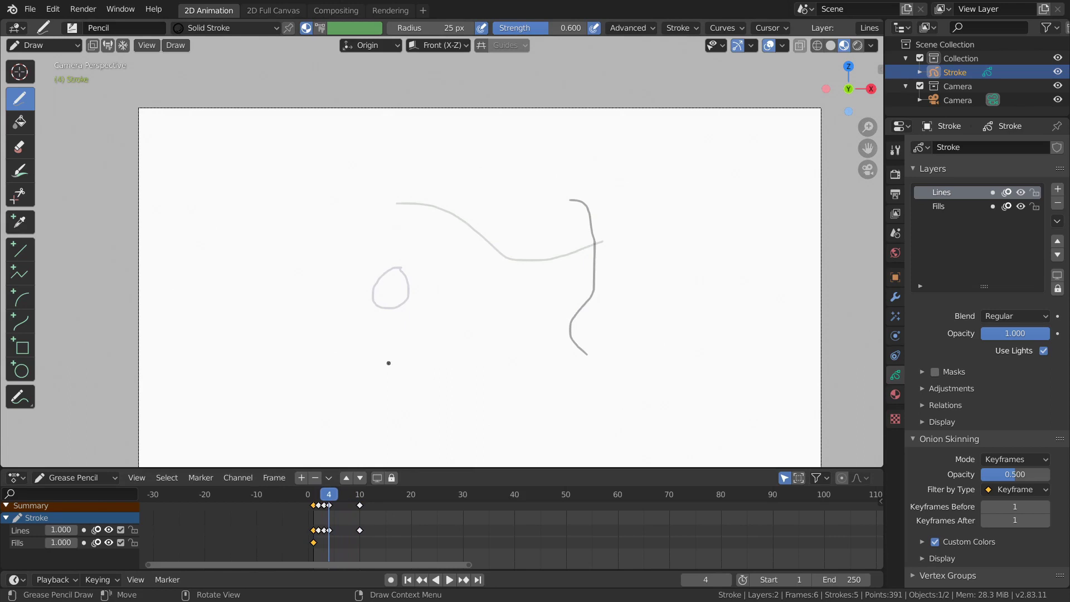
key(Right)
key(Right)
key(Right)
key(Right)
key(Right)
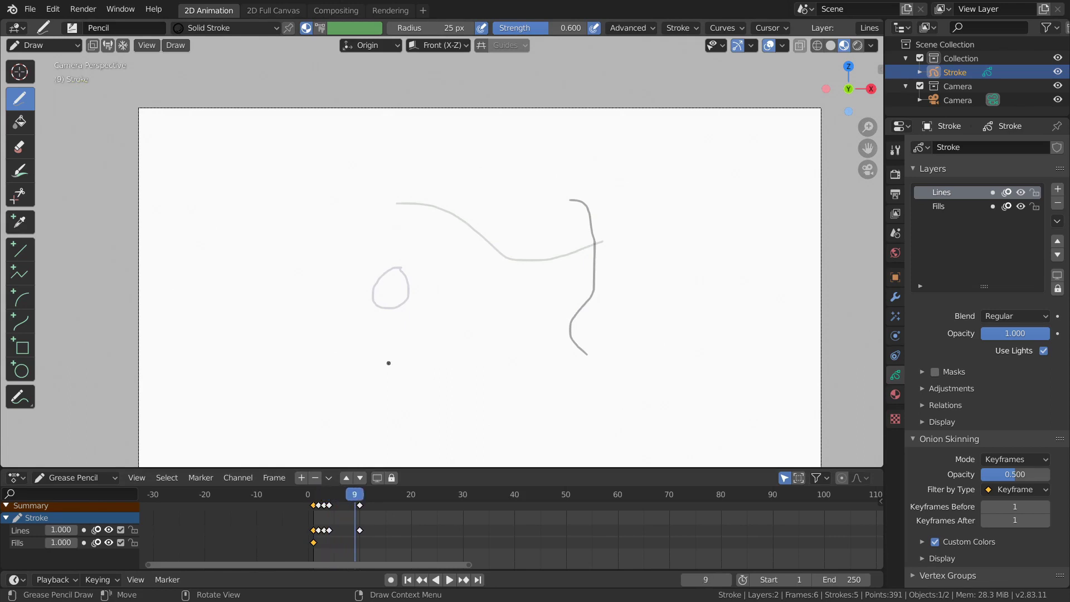
key(Right)
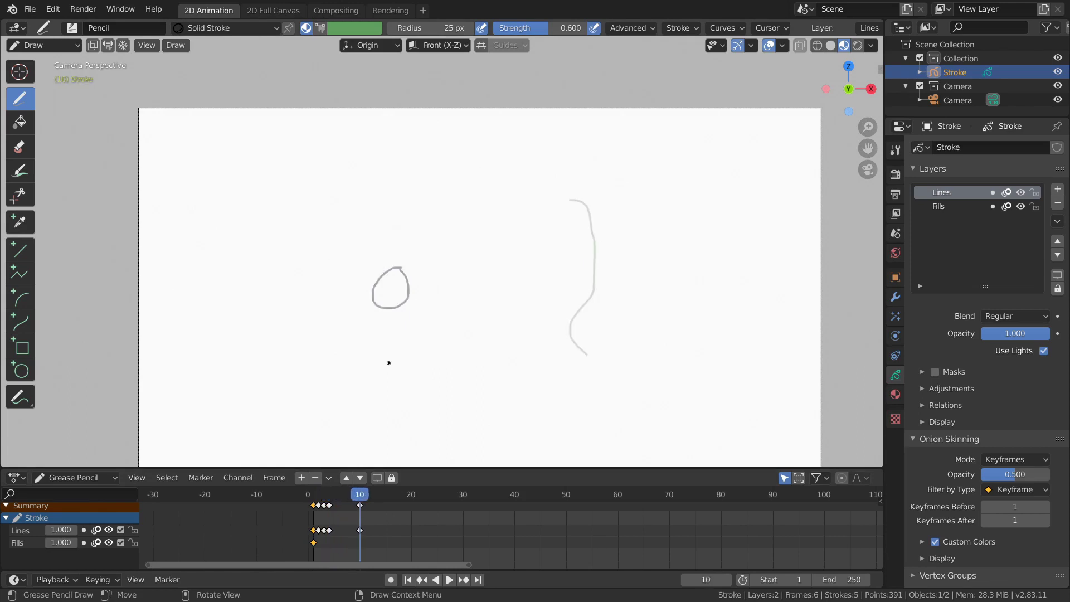
key(Left)
key(Right)
key(Left)
key(Right)
key(Left)
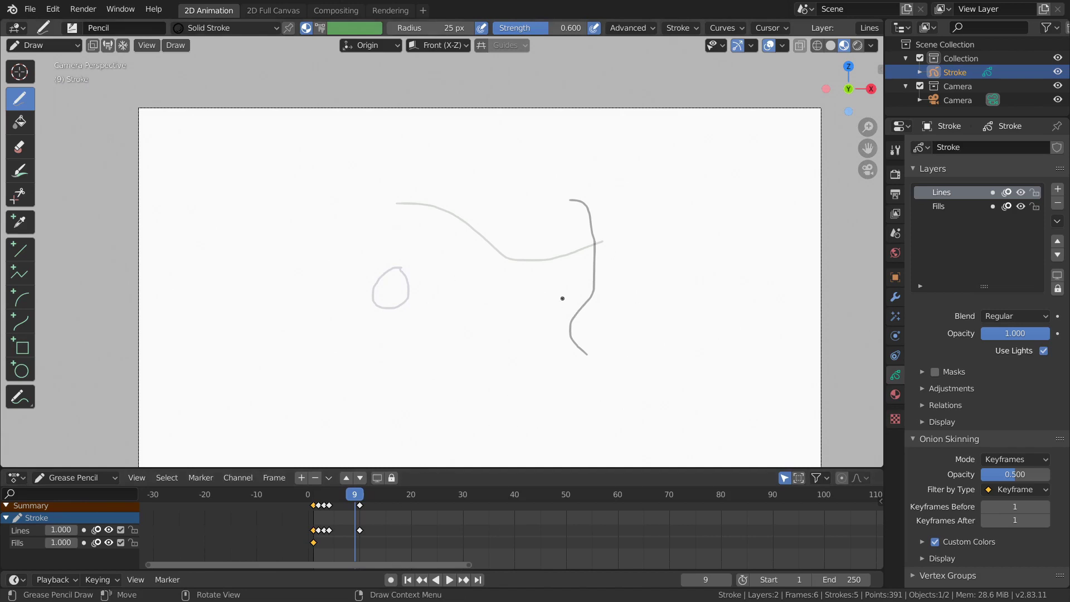
Scrub the frames back and forth to preview the animation, ending on frame 2.
key(Right)
key(Left)
key(Left)
key(Left)
key(Left)
key(Left)
key(Left)
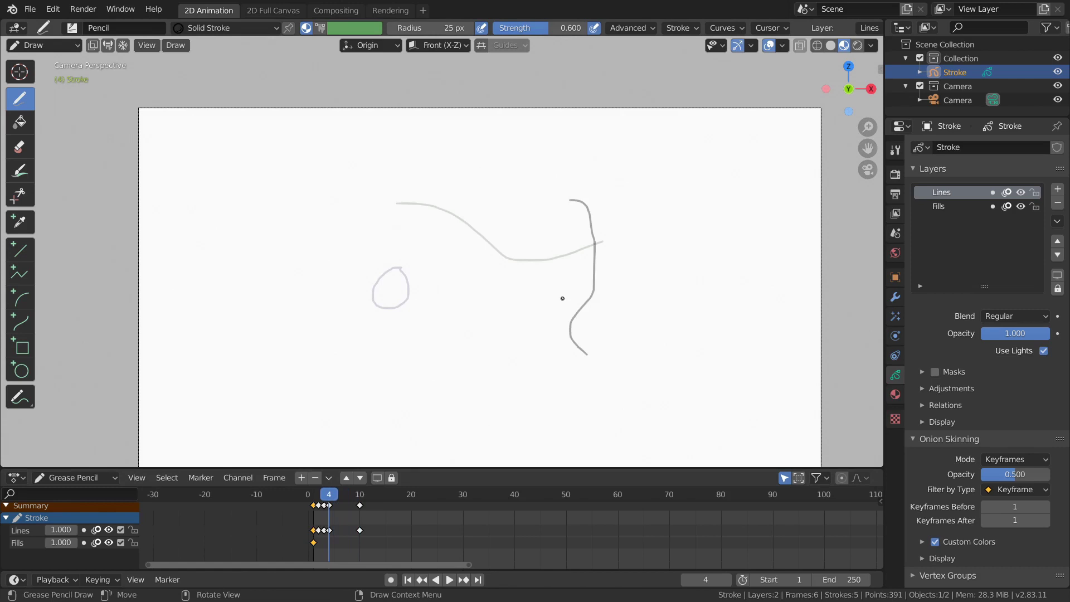
key(Right)
key(Right)
key(Right)
key(Right)
key(Right)
key(Right)
key(Left)
key(Left)
key(Left)
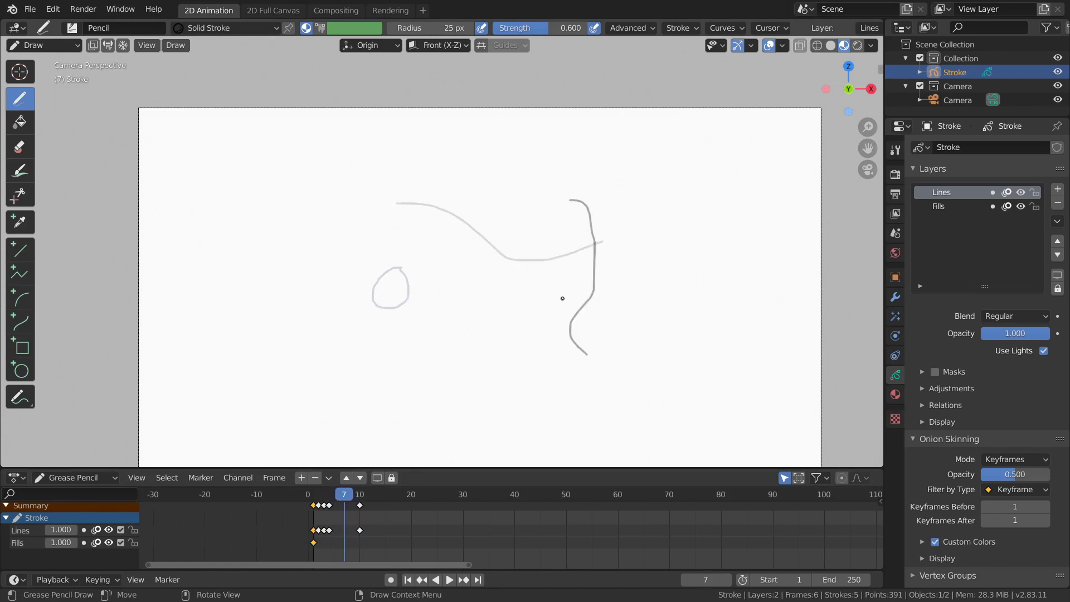
key(Left)
key(Left)
key(Left)
key(Right)
key(Right)
key(Right)
key(Right)
key(Right)
key(Right)
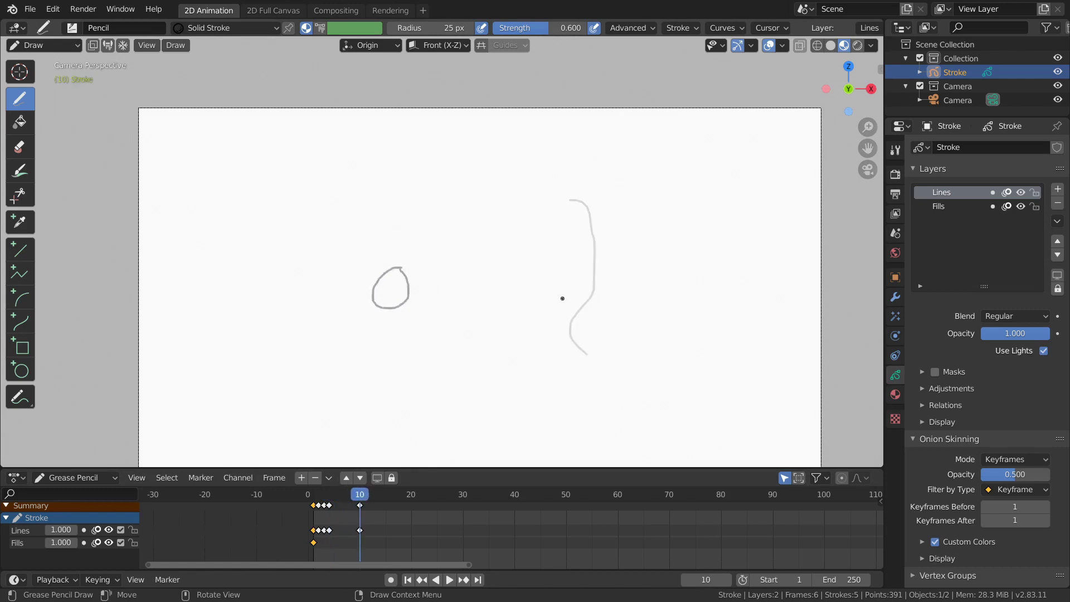
key(Left)
key(Left)
key(Left)
key(Left)
key(Left)
key(Left)
key(Left)
key(Left)
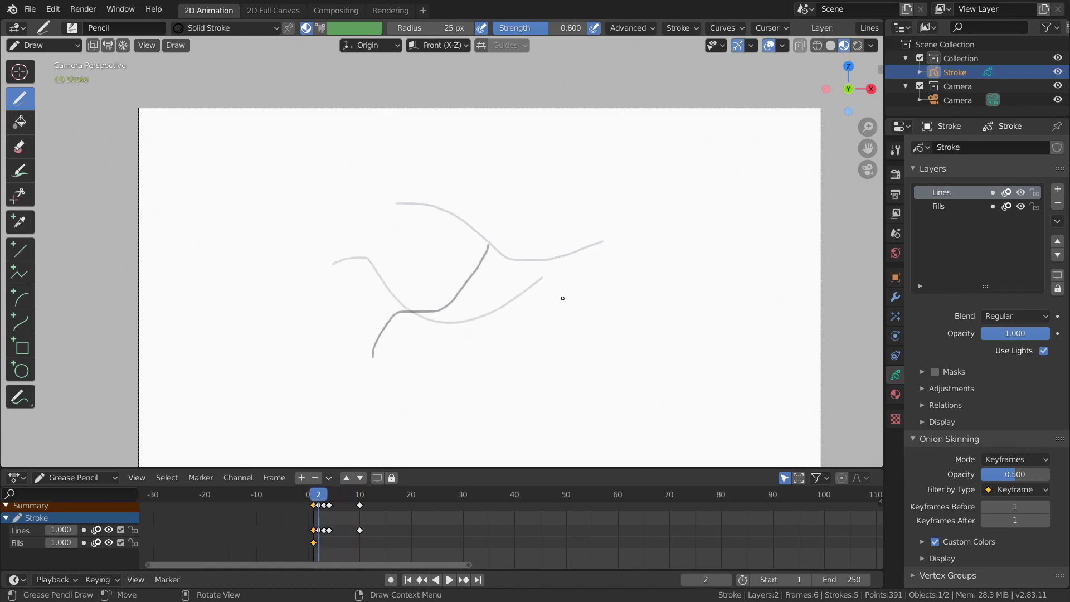
Draw and undo a looping test stroke right of the curves, then advance to frame 3.
scroll(638, 206, down, 1)
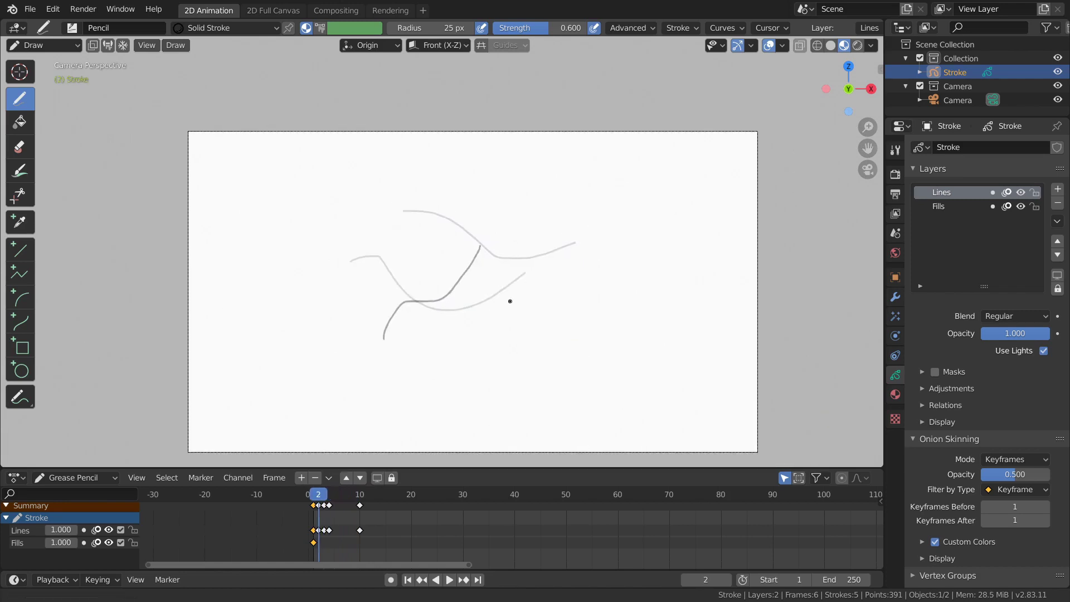
shift+middle_drag(509, 301, 495, 280)
scroll(445, 257, up, 1)
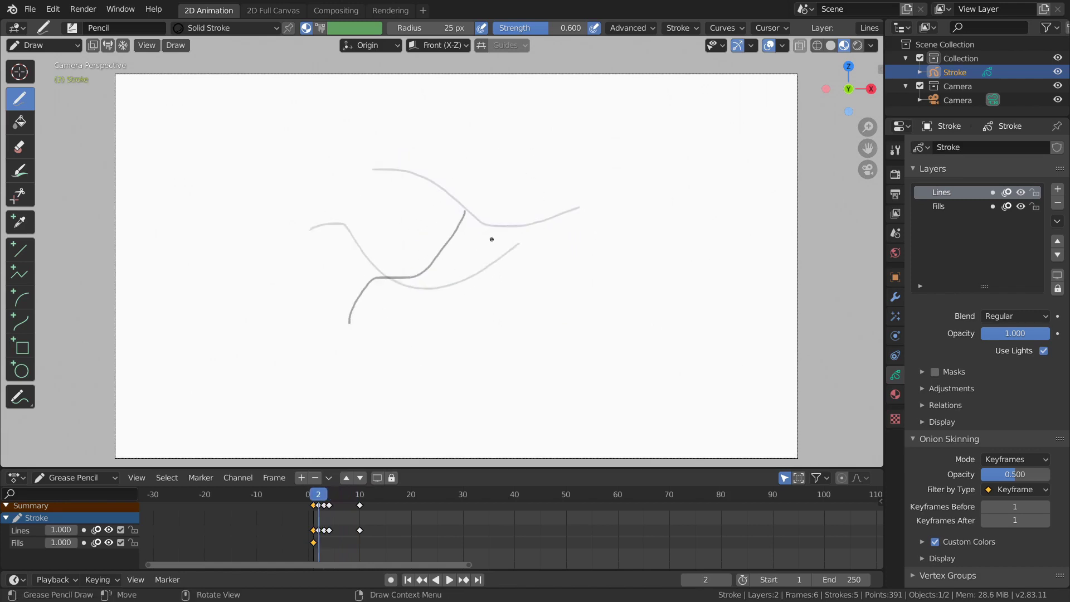
scroll(451, 250, up, 1)
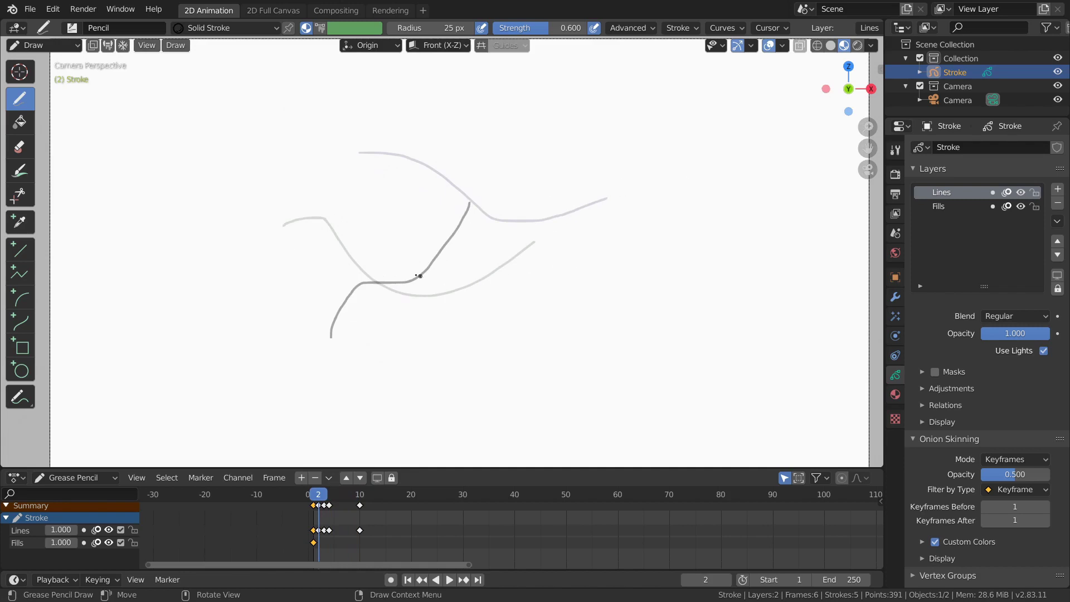
mouse_move(562, 250)
mouse_down()
mouse_move(615, 262)
mouse_move(692, 241)
mouse_up()
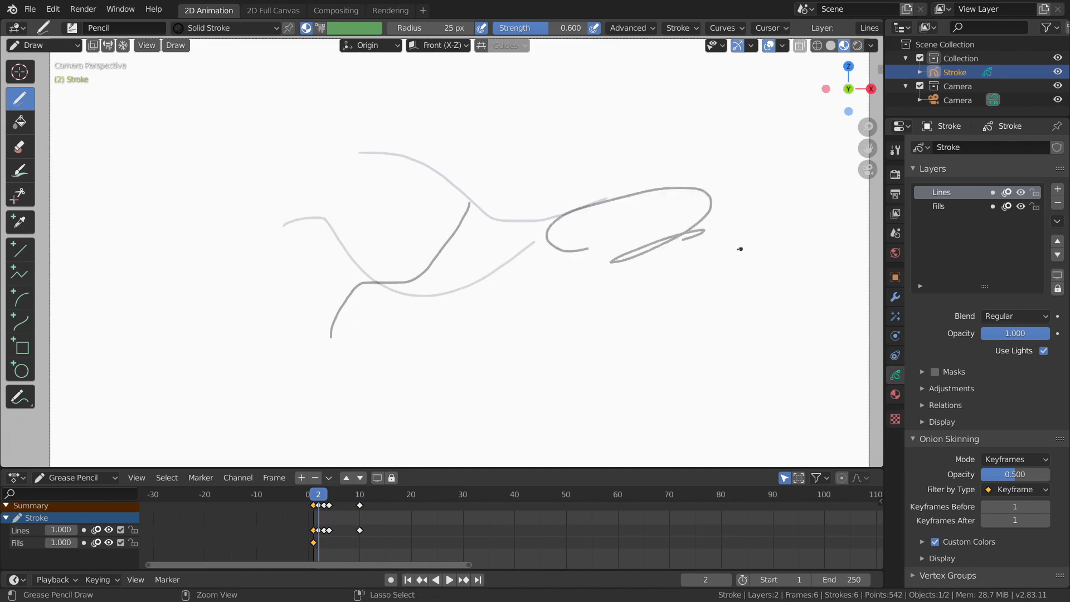
key(ctrl+z)
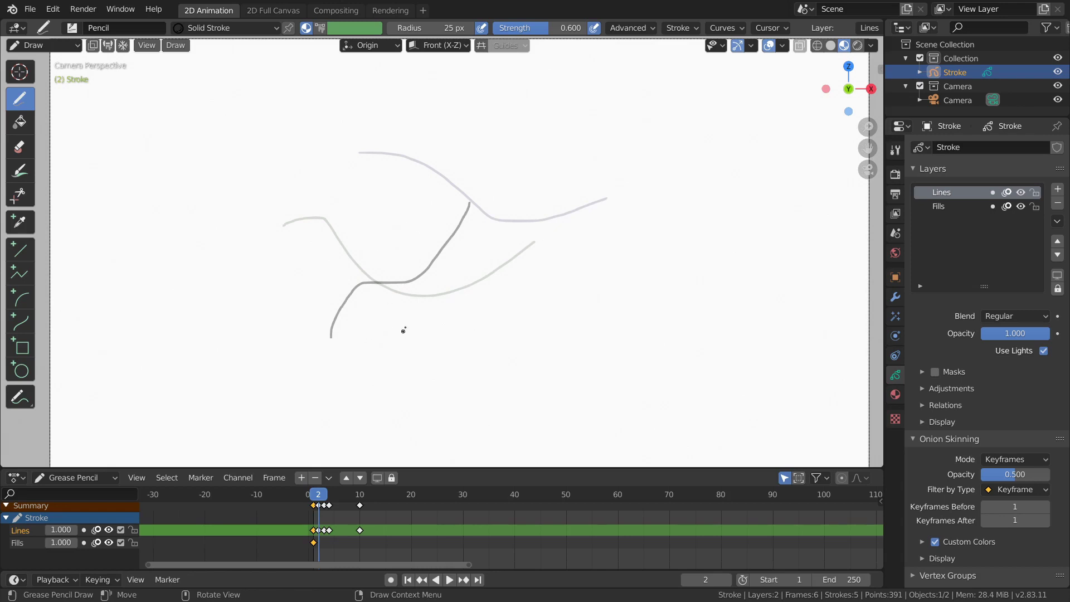
scroll(469, 272, up, 1)
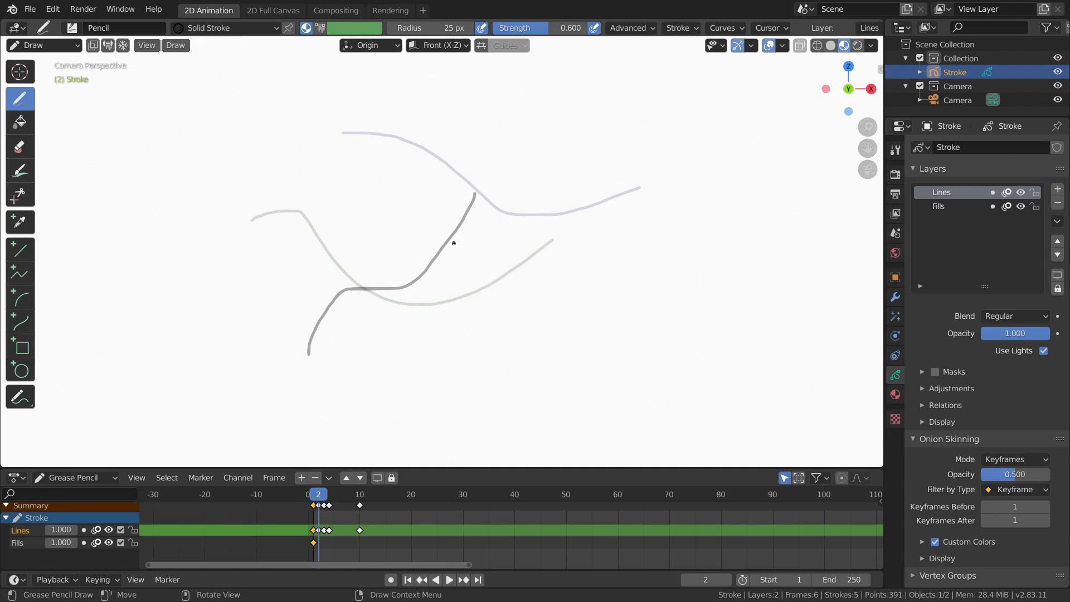
key(Right)
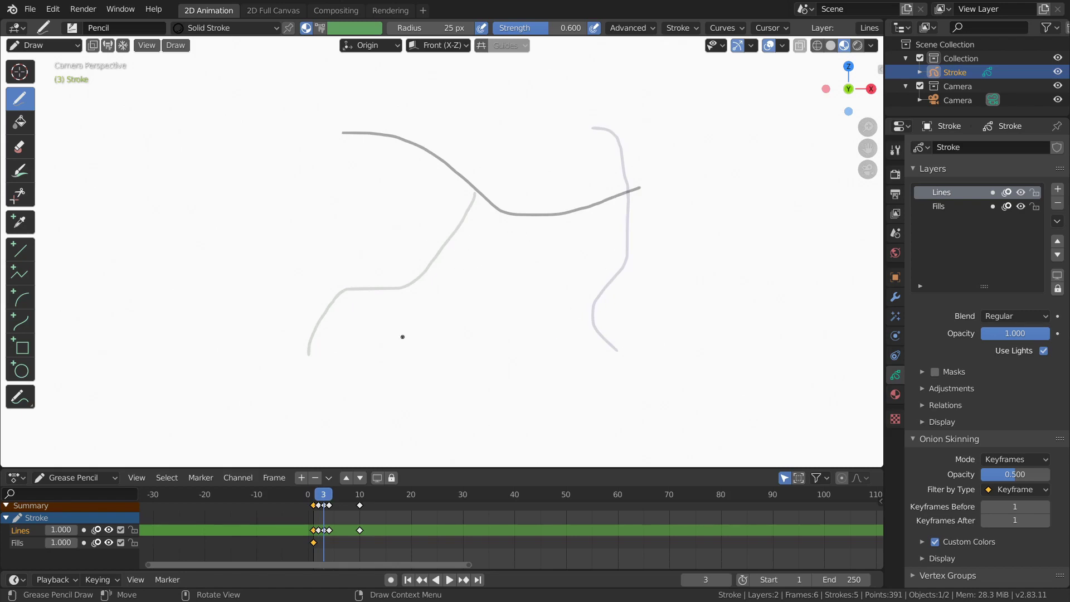
Delete all keyframes, then draw a small ball loop on frame 1.
key(a)
key(x)
click(359, 511)
key(shift+Left)
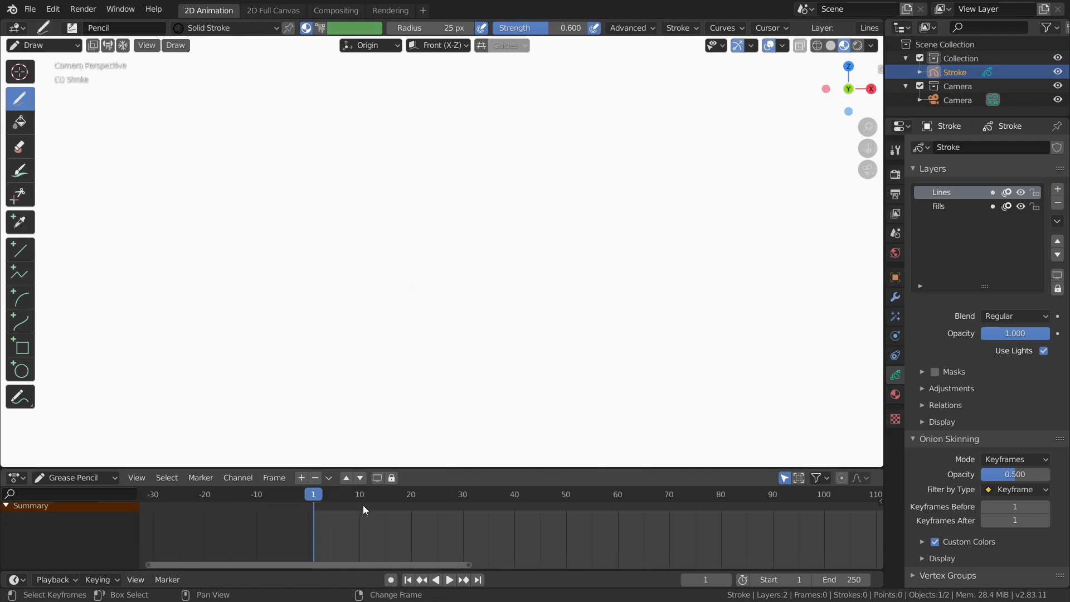
scroll(394, 249, down, 5)
mouse_move(322, 228)
mouse_down()
mouse_move(313, 250)
mouse_move(325, 255)
mouse_move(334, 233)
mouse_move(321, 227)
mouse_move(345, 229)
mouse_move(344, 245)
mouse_move(362, 253)
mouse_move(356, 227)
mouse_move(371, 231)
mouse_move(364, 245)
mouse_move(375, 252)
mouse_move(382, 230)
mouse_up()
key(Right)
key(Right)
scroll(381, 230, up, 2)
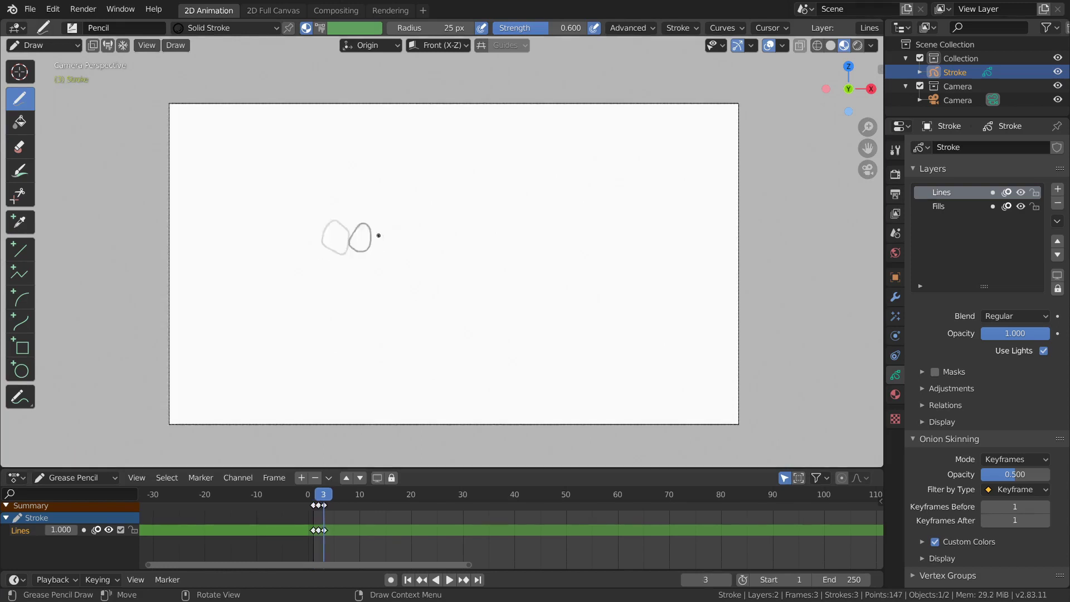
Step through frames 1–3 to compare the ball positions, ending on frame 3.
key(Left)
key(Left)
key(Right)
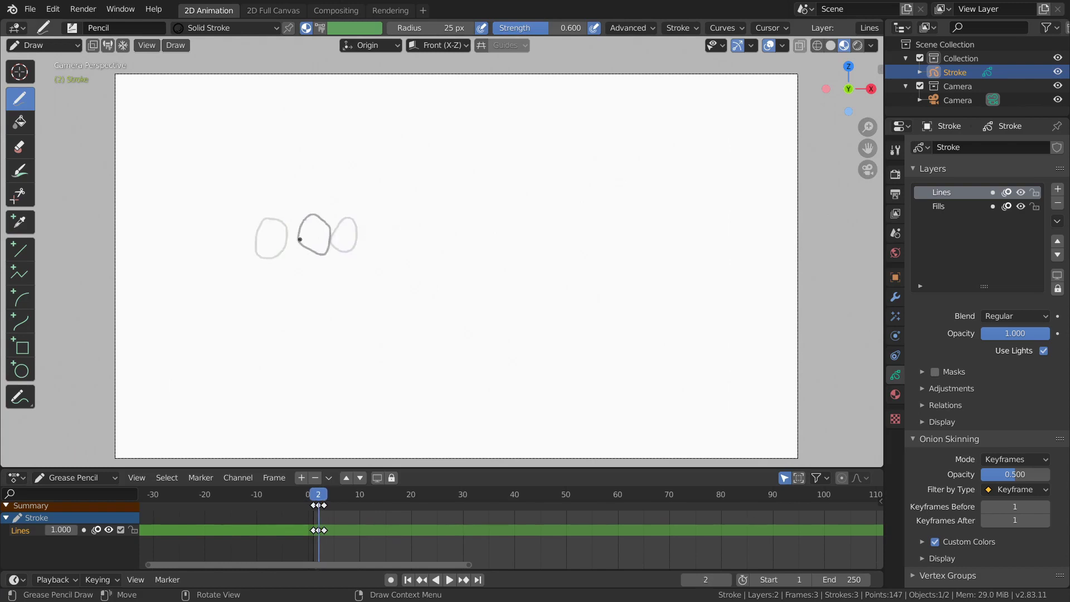
key(Right)
scroll(313, 236, up, 2)
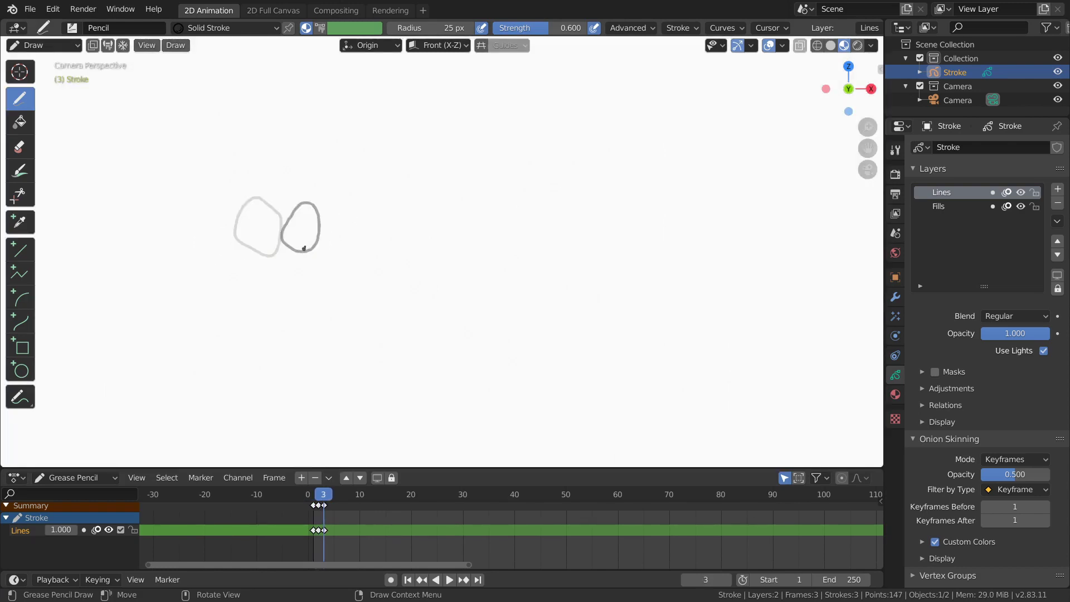
key(Left)
key(Left)
key(Left)
key(Left)
key(Right)
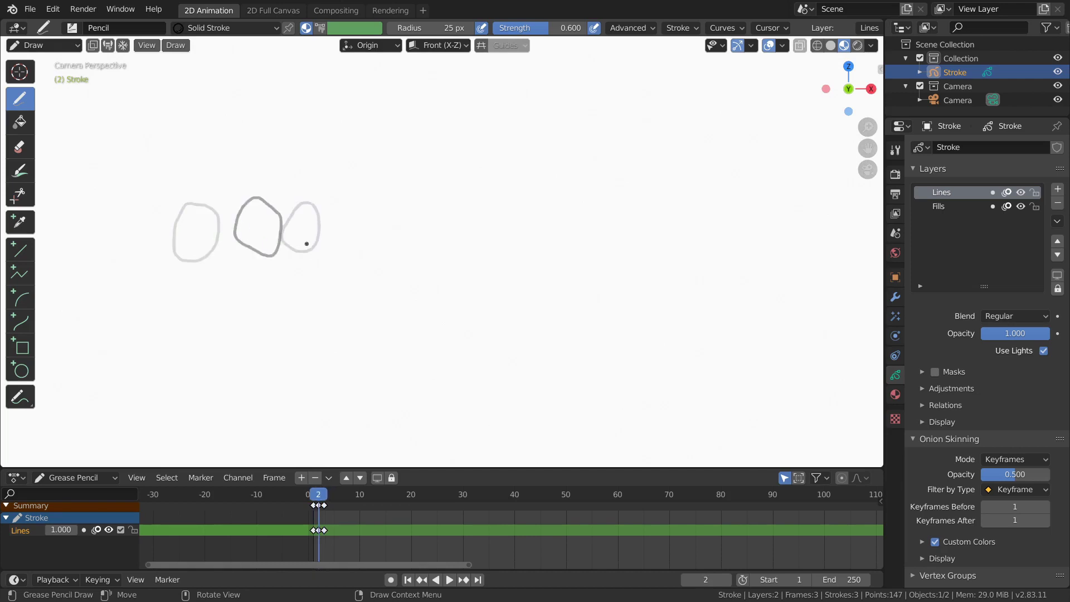
key(Right)
key(Left)
key(Left)
key(Right)
key(Right)
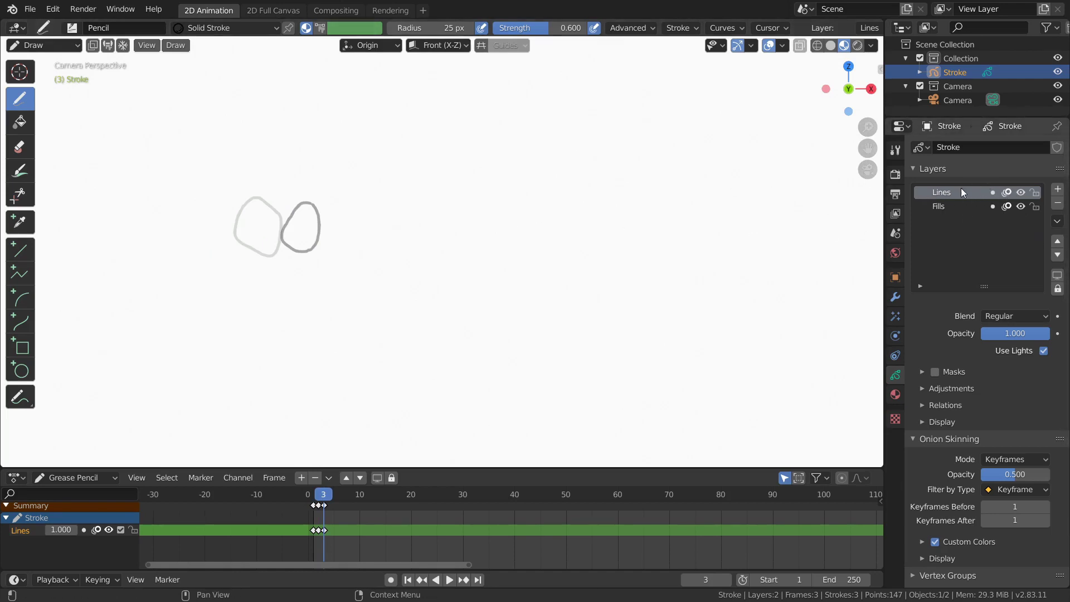
Toggle the Lines layer's onion skinning off and on, then scroll the properties panel.
click(1006, 192)
click(1006, 192)
click(1007, 192)
click(1007, 191)
scroll(965, 484, down, 1)
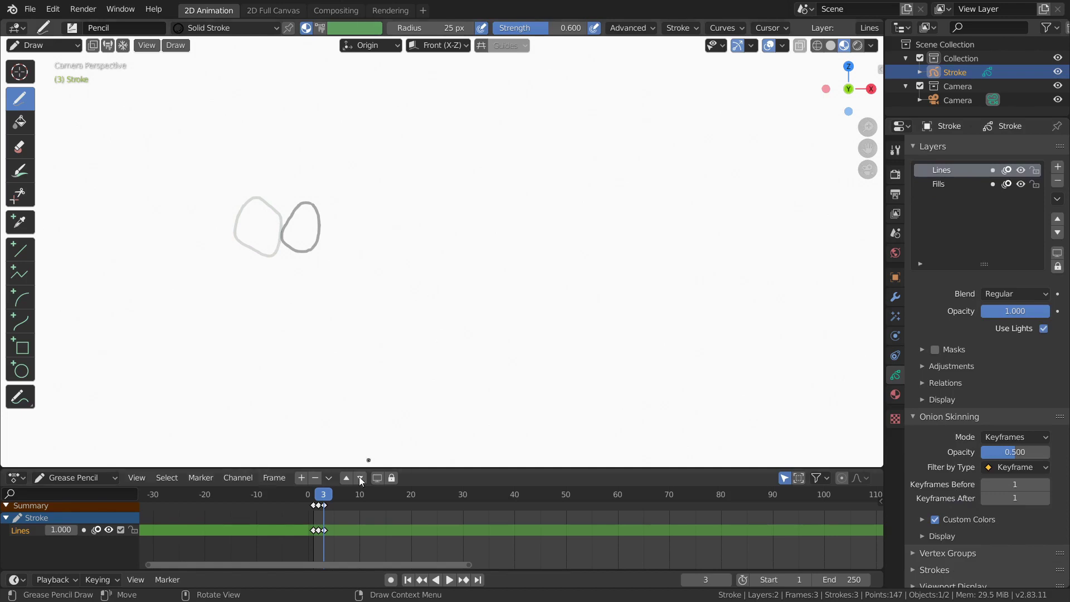
scroll(244, 528, up, 3)
ctrl+scroll(301, 527, left, 5)
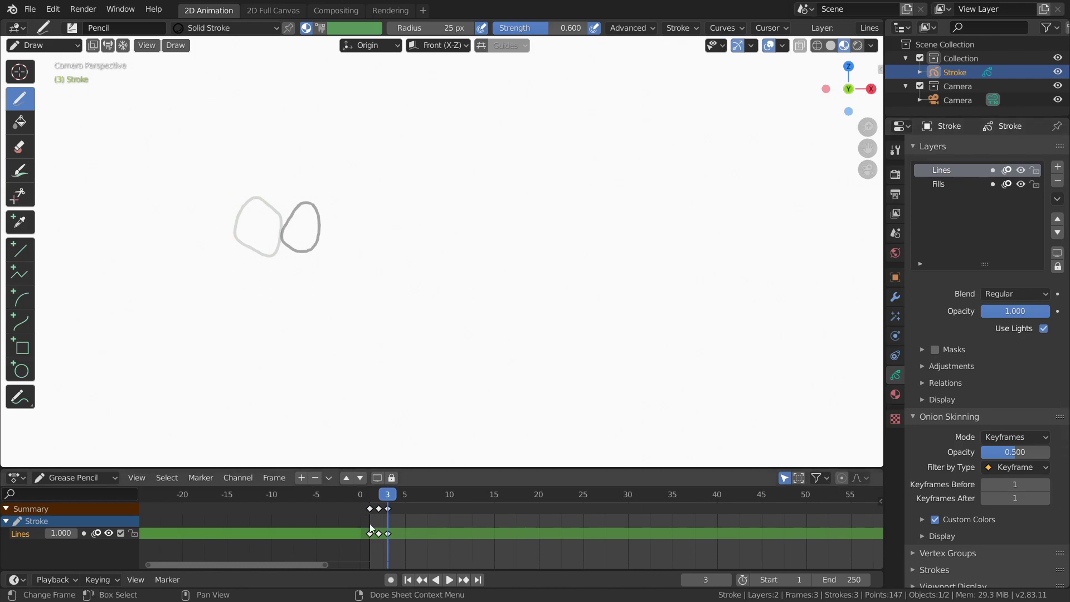
Set onion skin Keyframes Before and Keyframes After to 2, stepping from frame 1 to frame 3.
click(1046, 483)
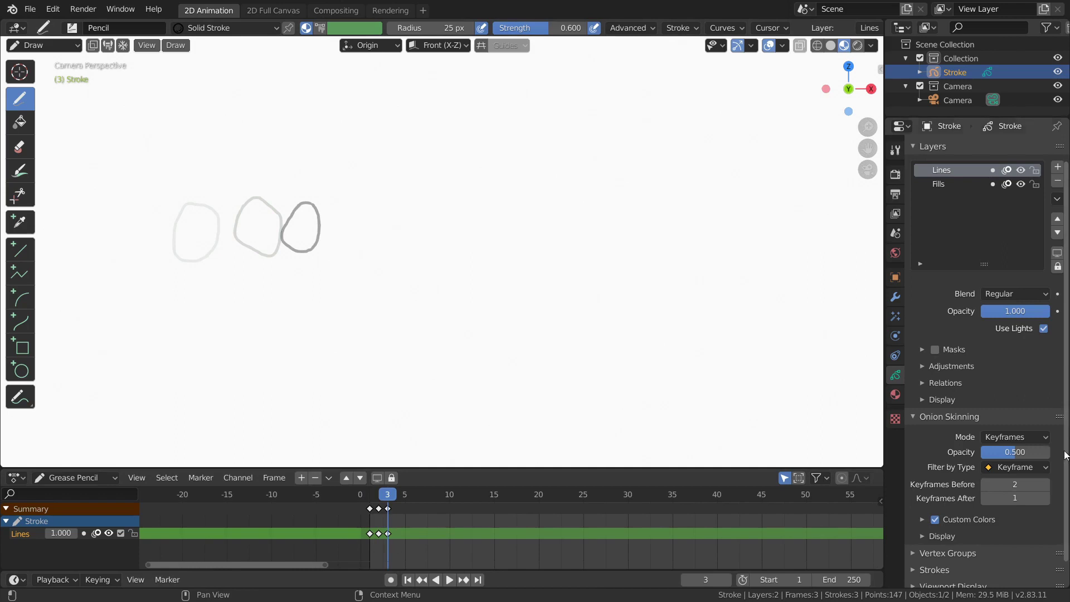
key(Left)
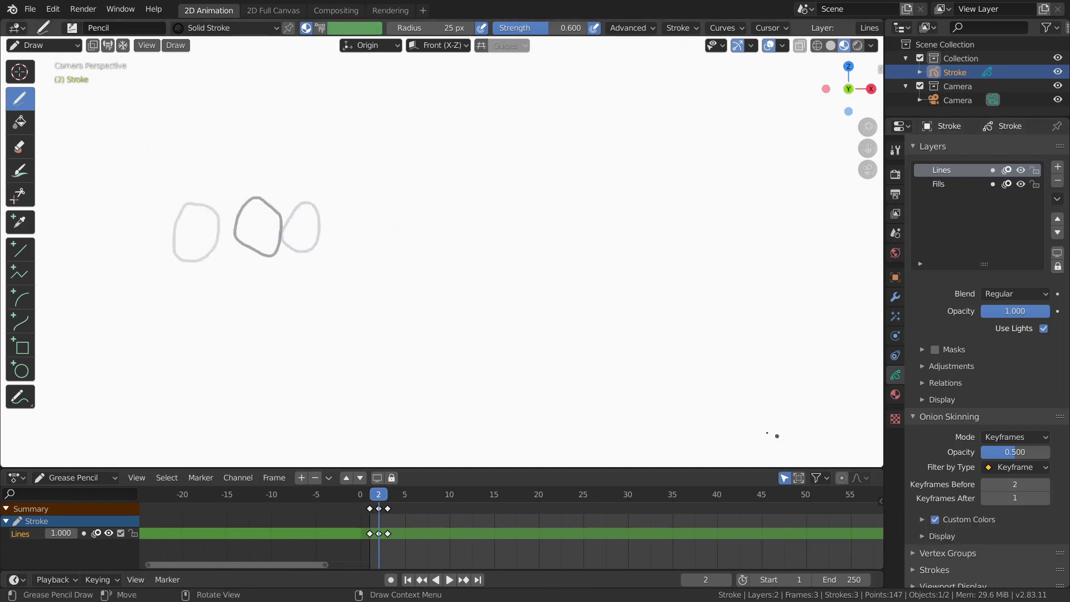
key(Left)
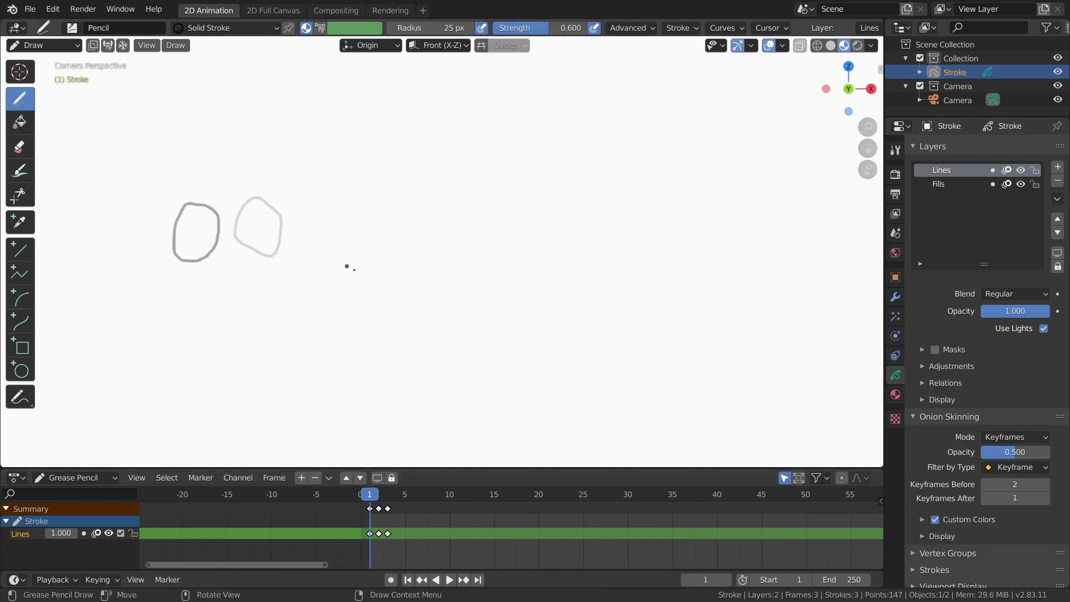
click(1047, 500)
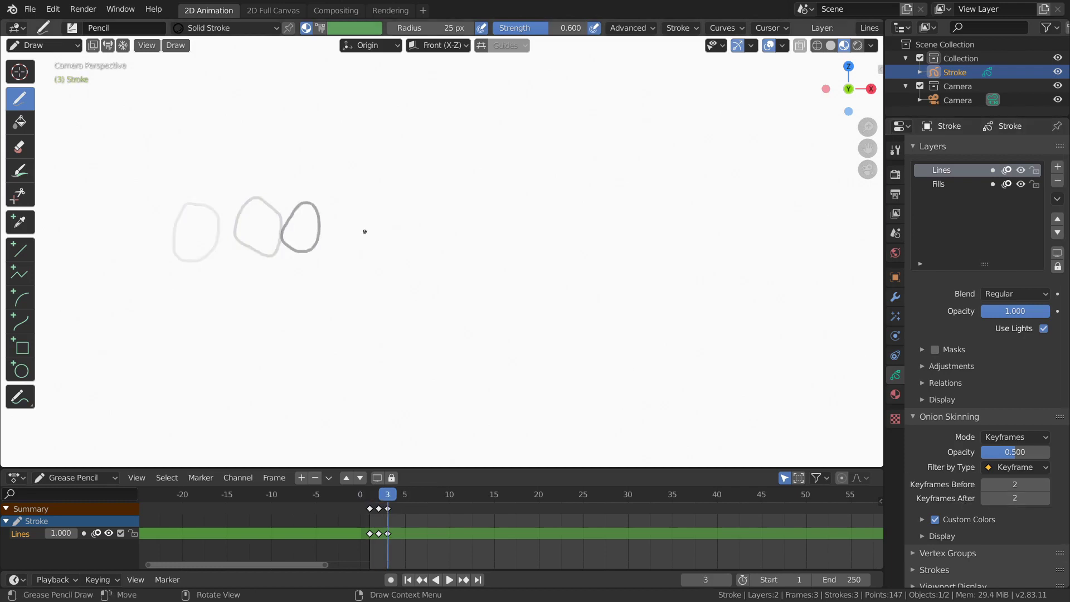
key(Right)
key(Right)
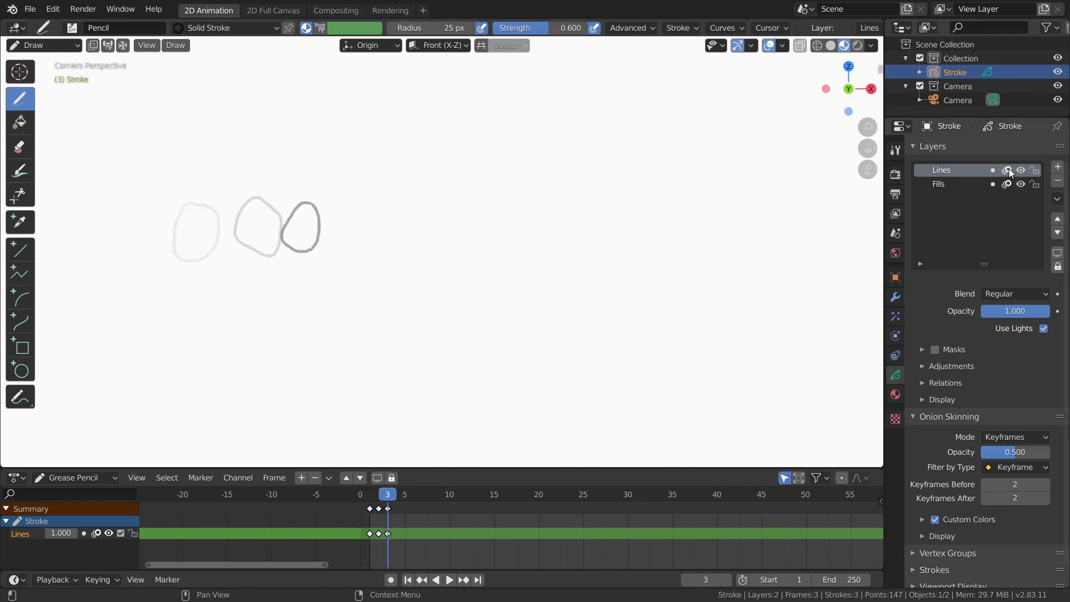
Switch onion skinning off for the Lines layer so only frame 3's oval shows.
click(1009, 170)
click(1009, 170)
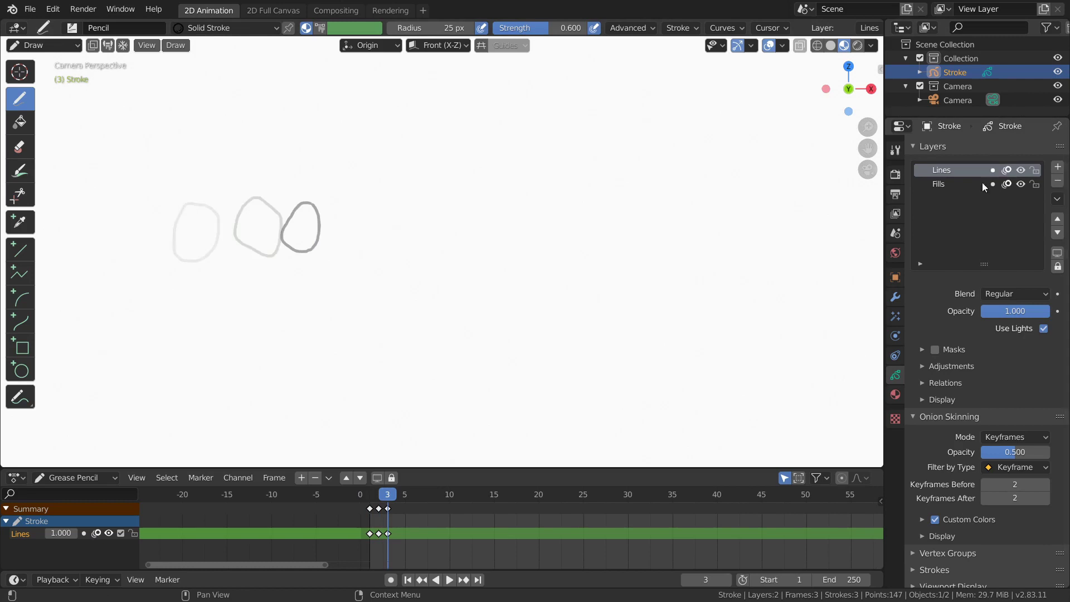
click(98, 532)
click(98, 532)
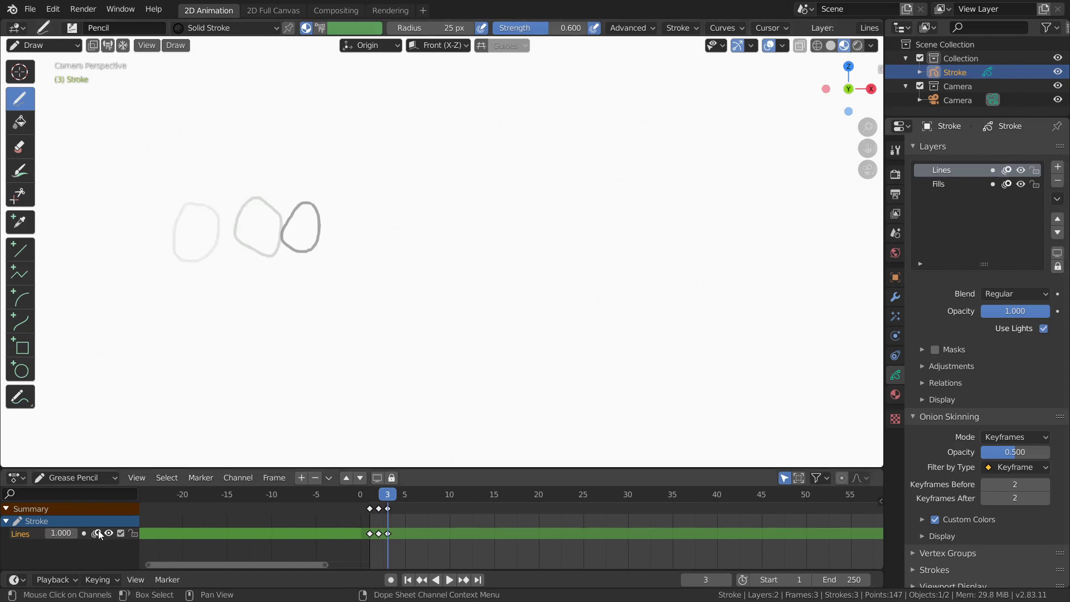
click(98, 533)
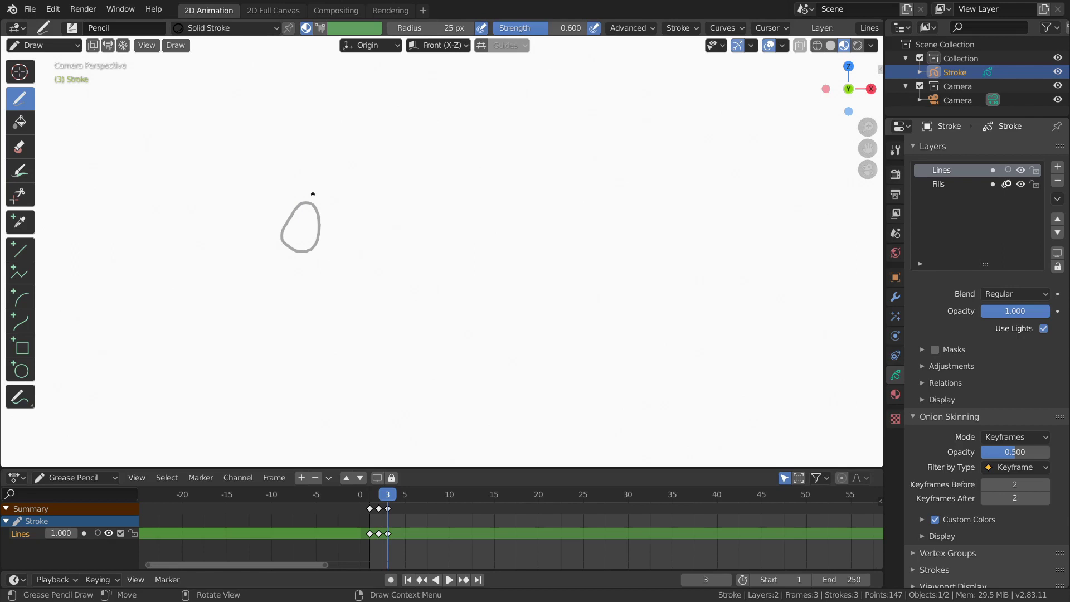
Zoom and pan the viewport to frame the camera view.
scroll(451, 227, down, 3)
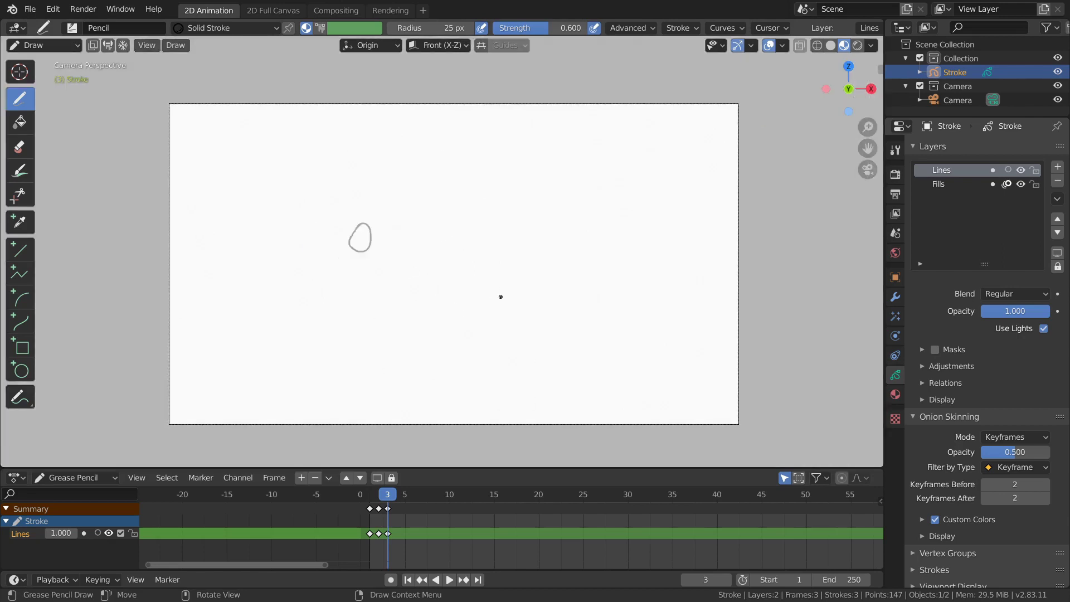
scroll(469, 277, up, 3)
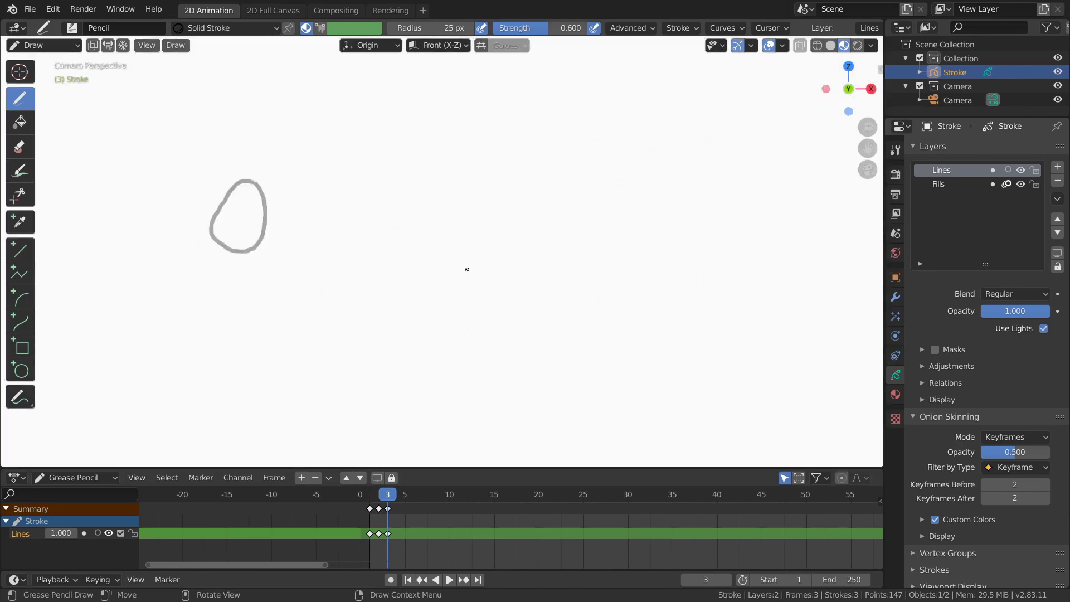
scroll(431, 270, down, 4)
scroll(485, 278, up, 3)
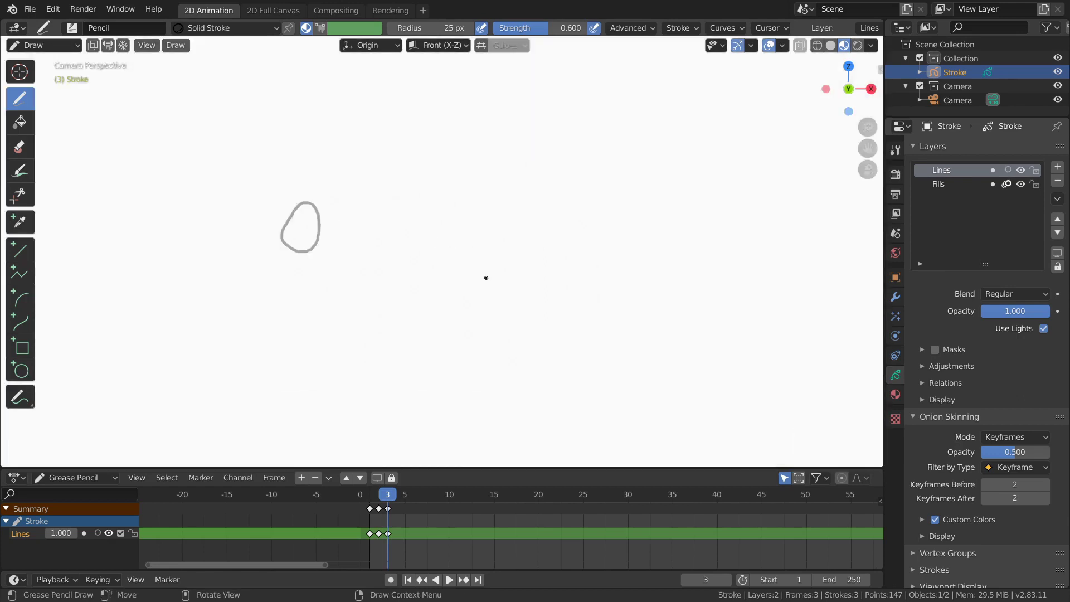
scroll(483, 278, down, 1)
scroll(432, 261, down, 3)
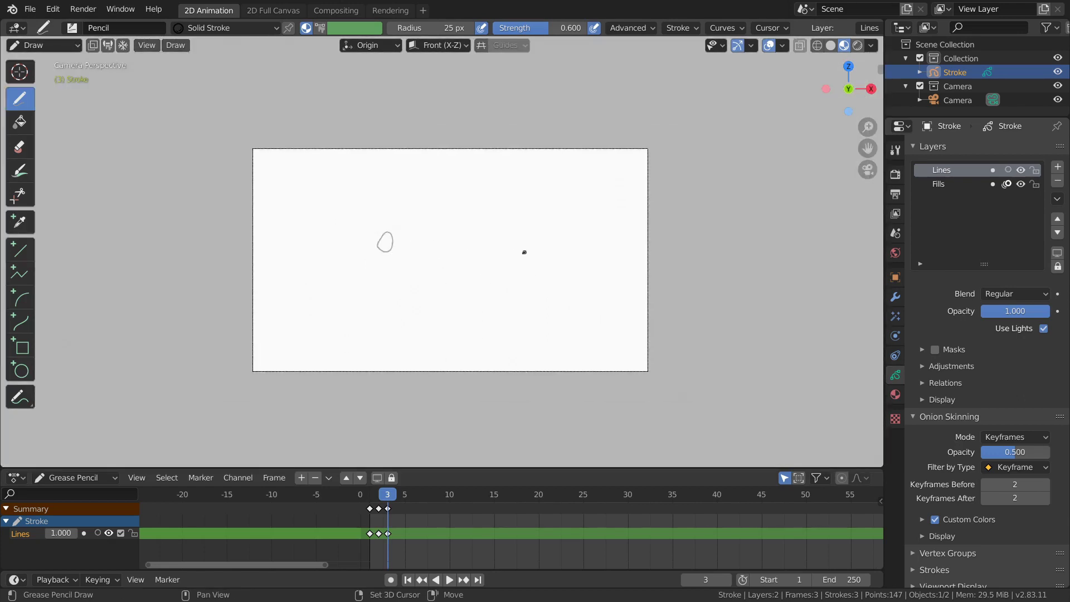
mouse_move(430, 250)
middle_down()
mouse_move(567, 248)
mouse_move(423, 242)
middle_up()
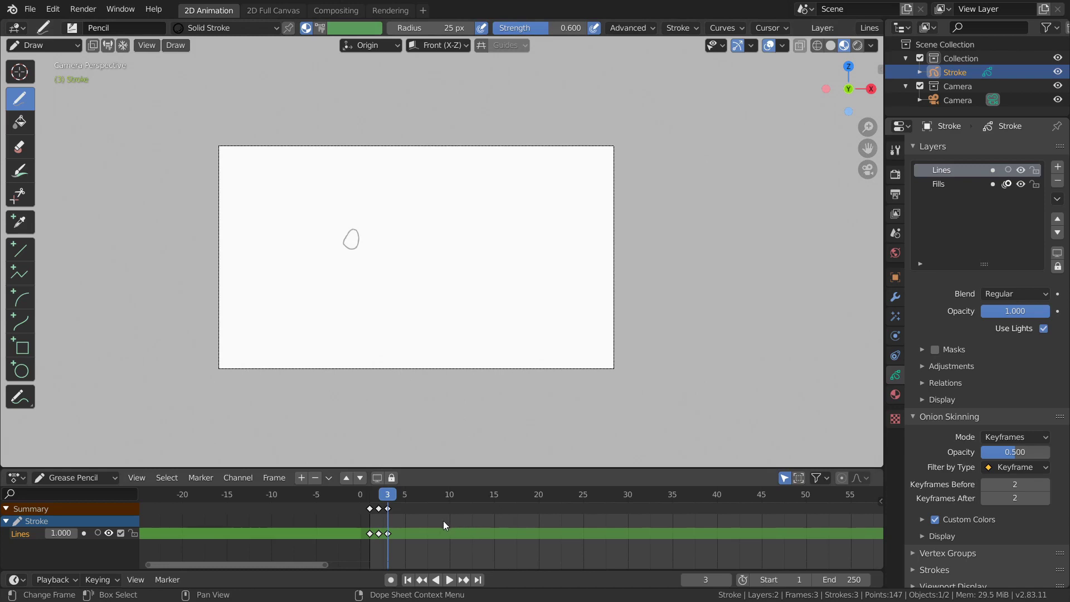
scroll(434, 526, down, 2)
ctrl+scroll(432, 528, right, 3)
ctrl+scroll(433, 527, left, 5)
scroll(437, 523, up, 3)
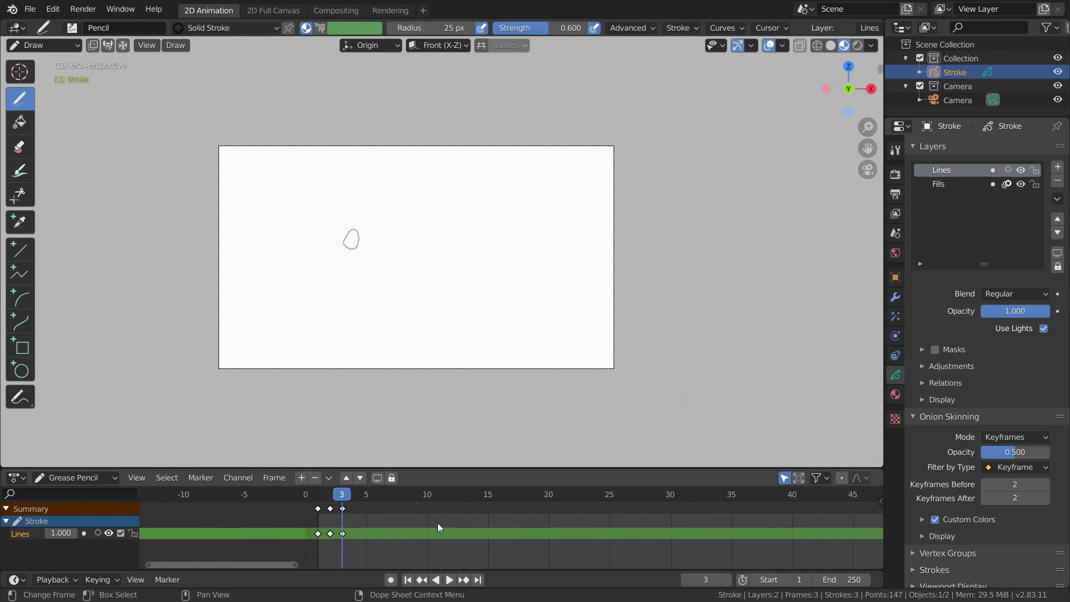
Pan the Dope Sheet to the keyframes and draw a large looping scribble on frame 3.
middle_drag(437, 523, 563, 521)
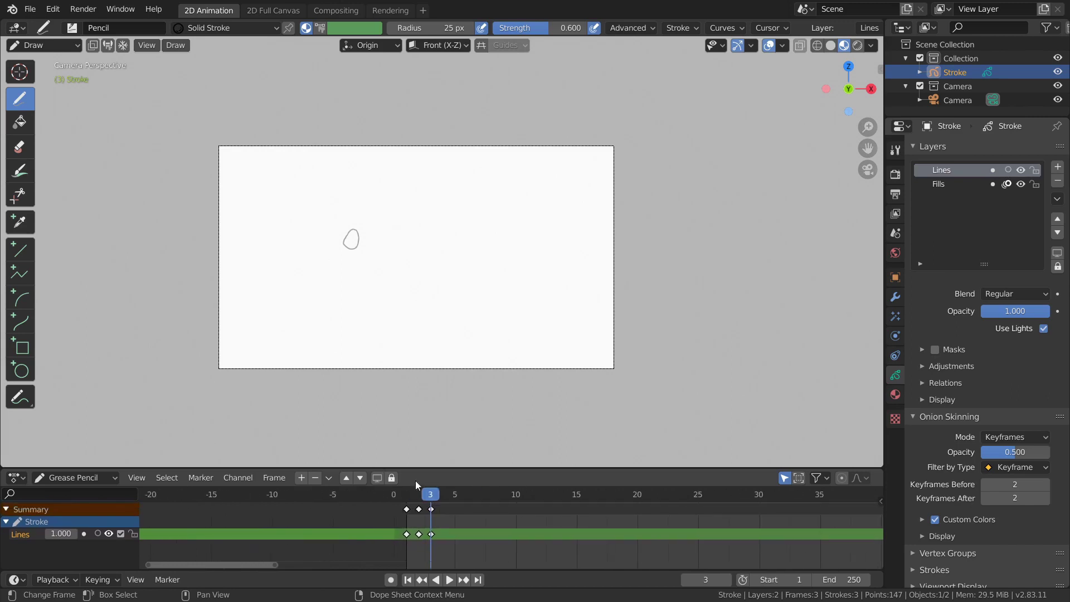
middle_drag(416, 501, 379, 516)
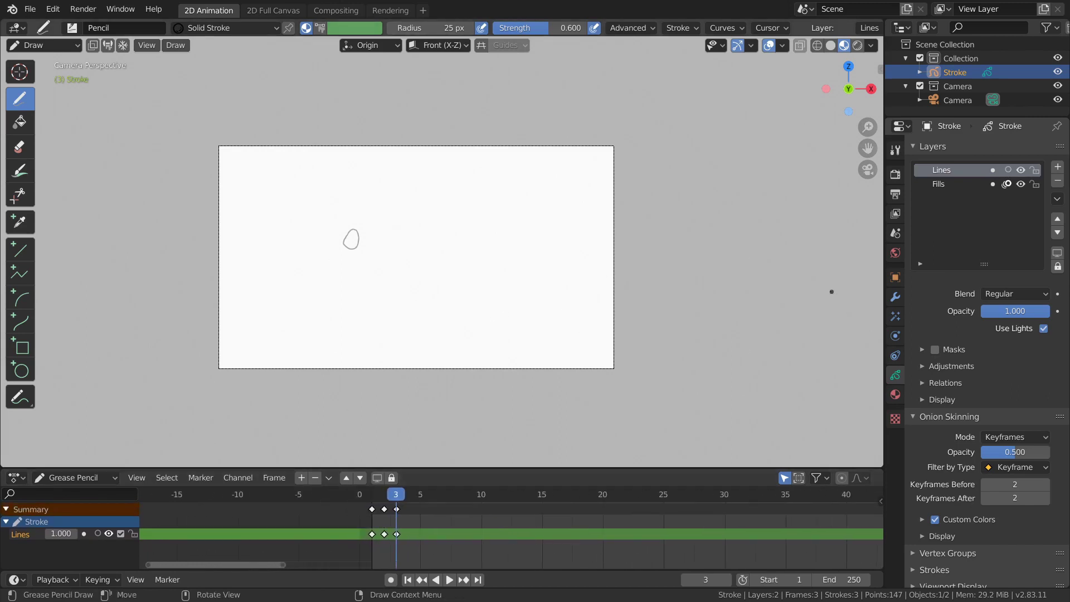
ctrl+scroll(476, 534, right, 5)
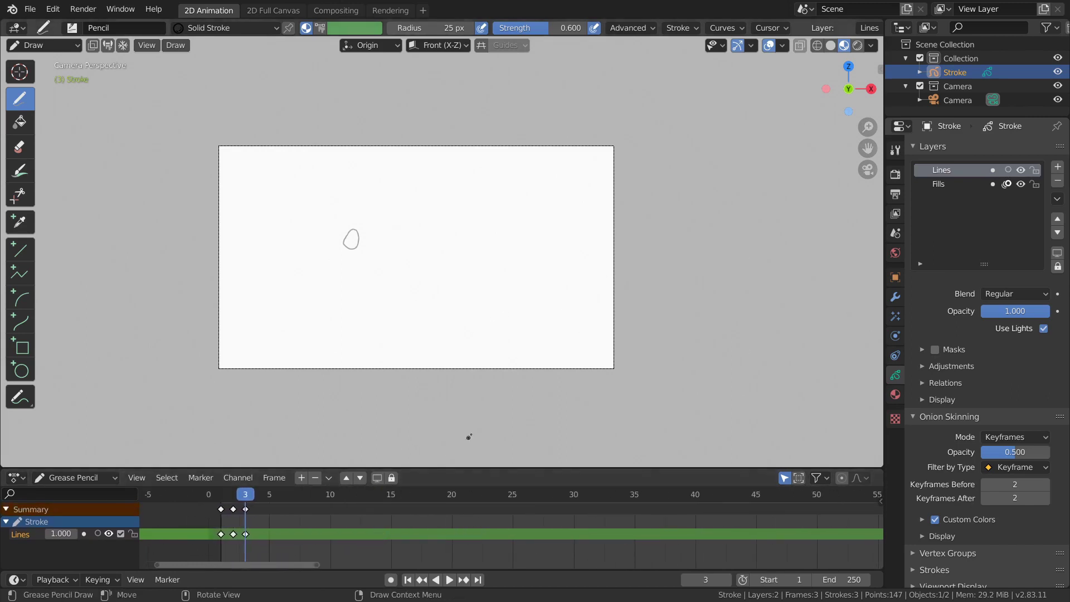
scroll(416, 322, up, 2)
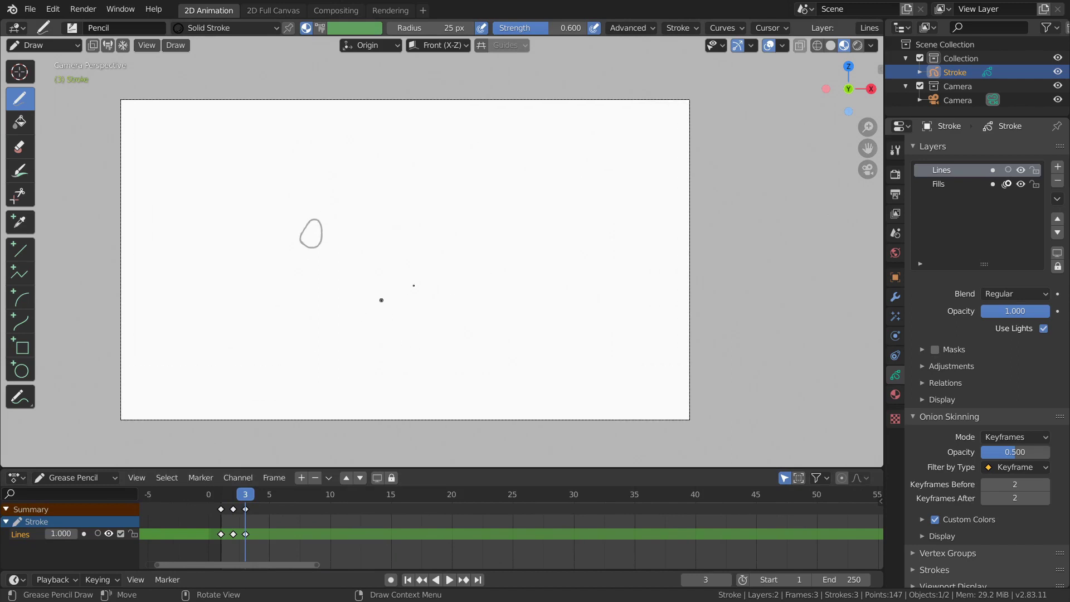
middle_drag(291, 550, 494, 554)
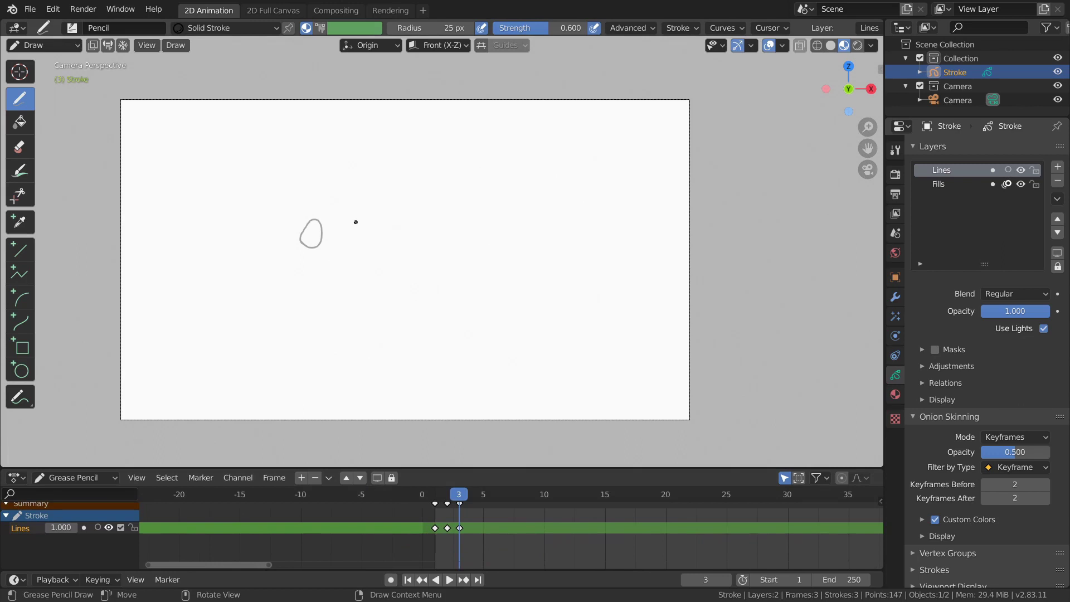
scroll(346, 225, up, 1)
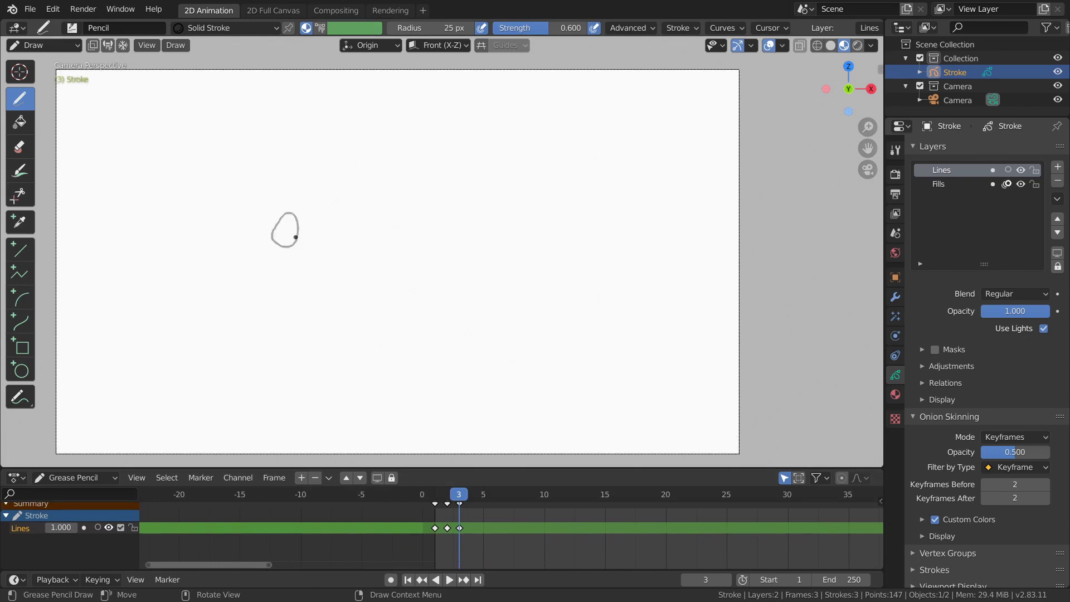
mouse_move(333, 261)
mouse_down()
mouse_move(359, 300)
mouse_move(419, 318)
mouse_move(547, 267)
mouse_move(525, 196)
mouse_up()
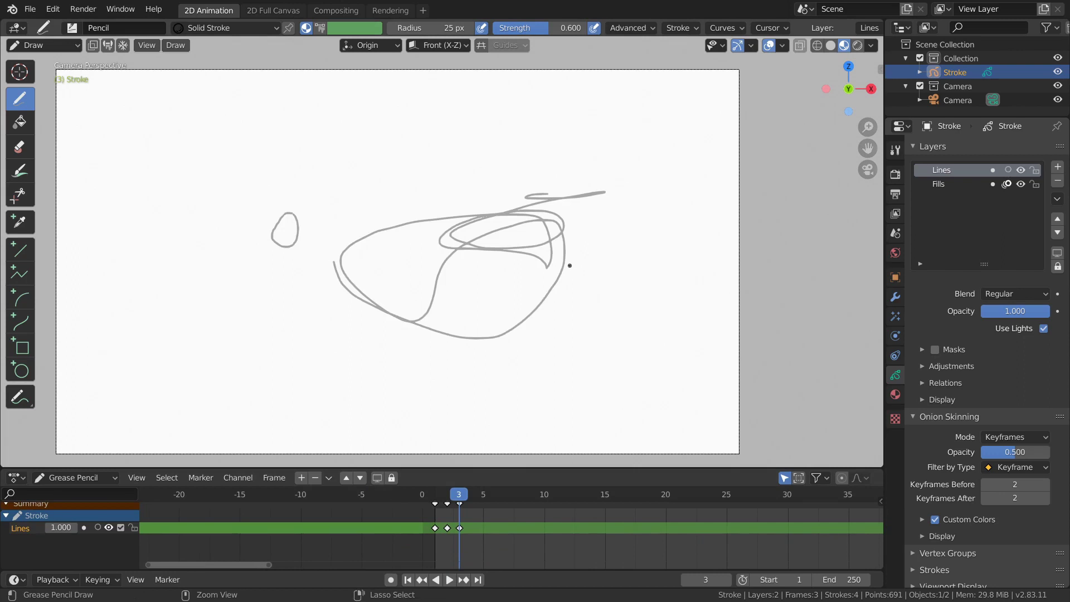
Undo the scribble and delete the selected frame-3 keyframes.
key(ctrl+z)
middle_drag(524, 524, 480, 530)
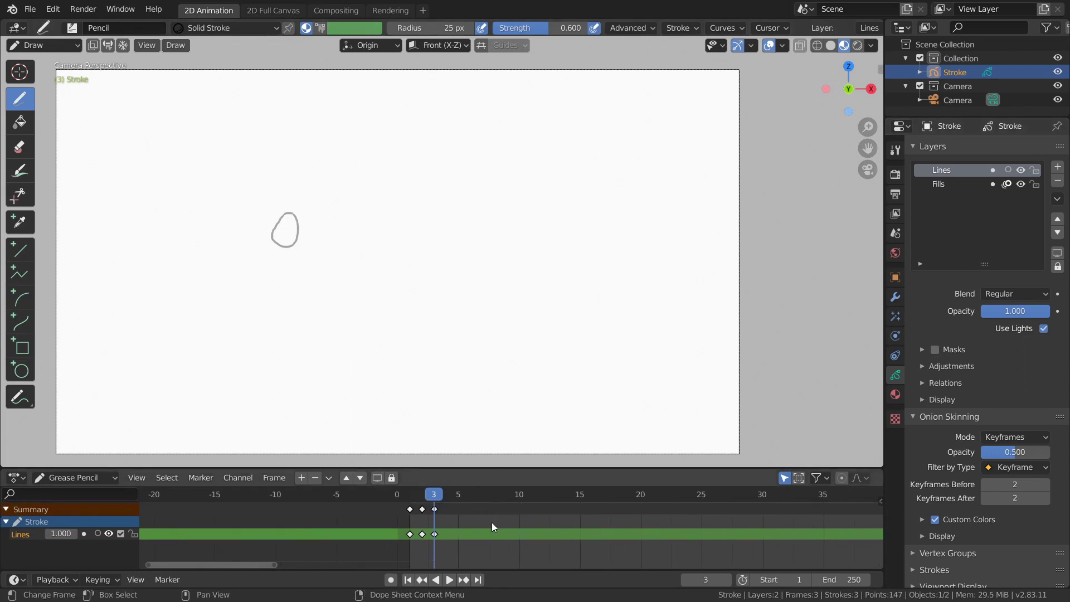
click(434, 507)
key(x)
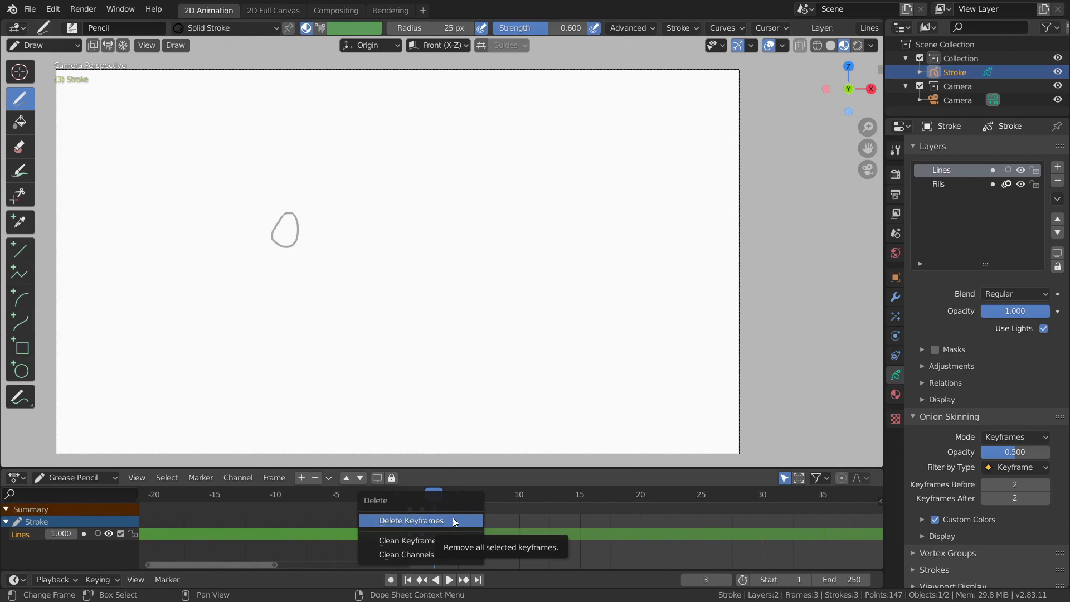
click(416, 519)
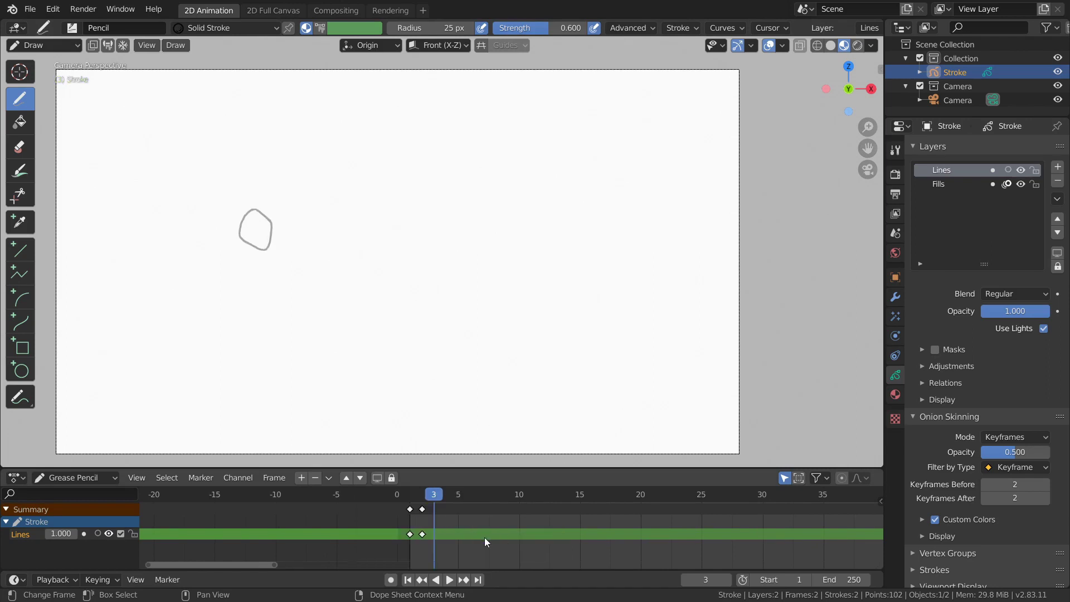
Restore the frame-3 keyframes, delete them again, and undo to keep them.
key(ctrl+z)
key(x)
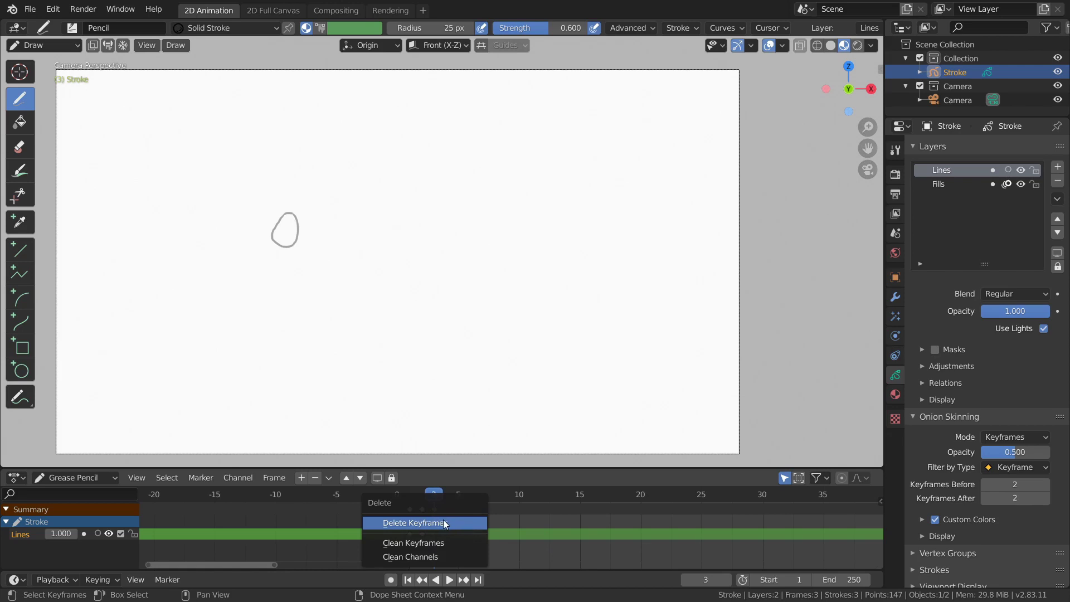
click(443, 519)
key(ctrl+z)
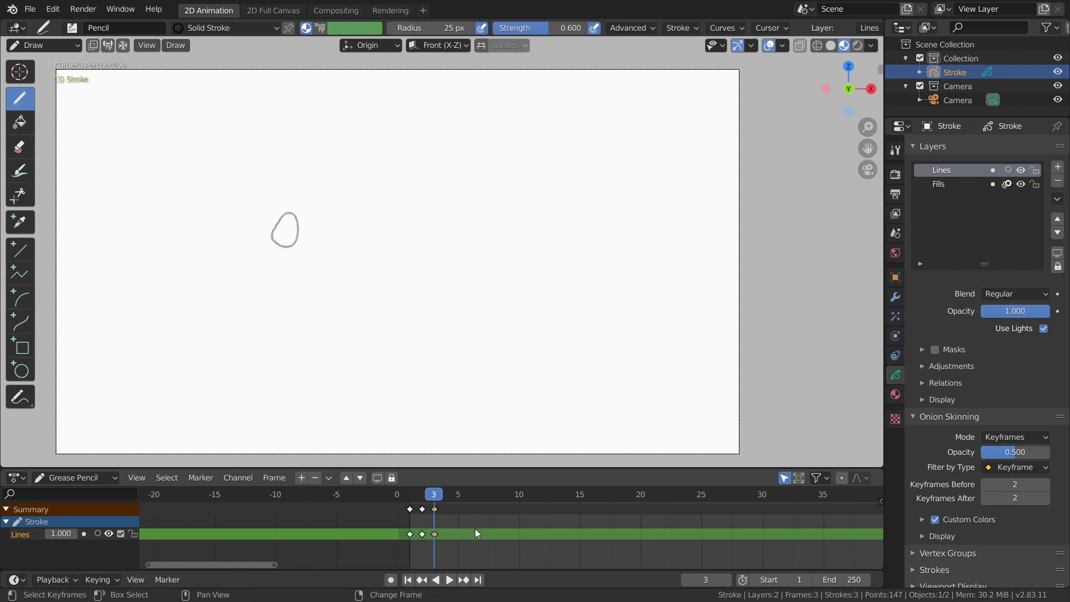
Jump to frame 1, orbit the view, and return to the camera view.
key(shift+Left)
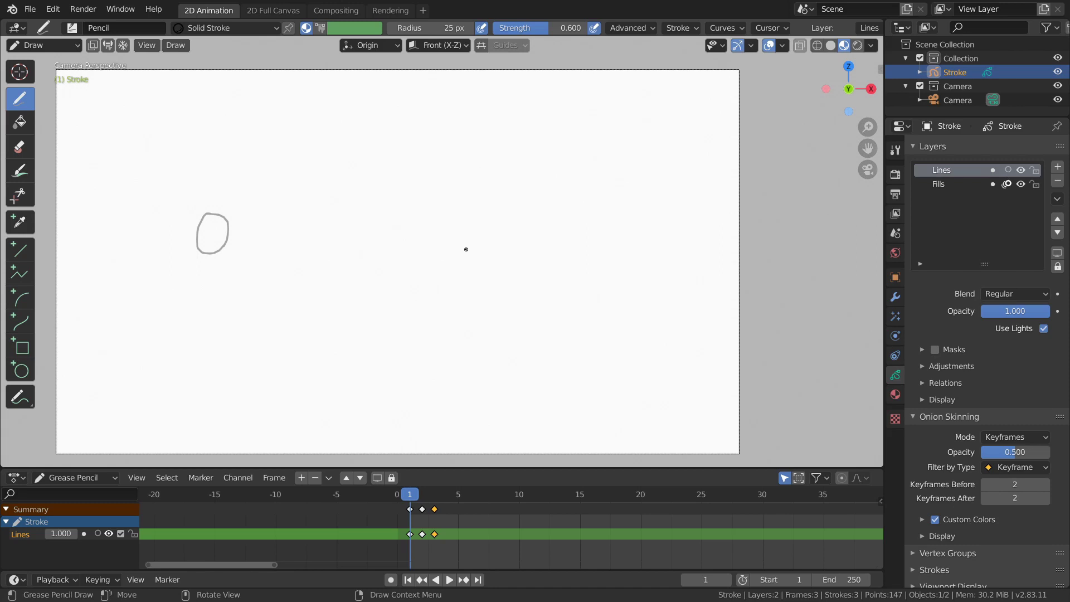
scroll(464, 242, down, 1)
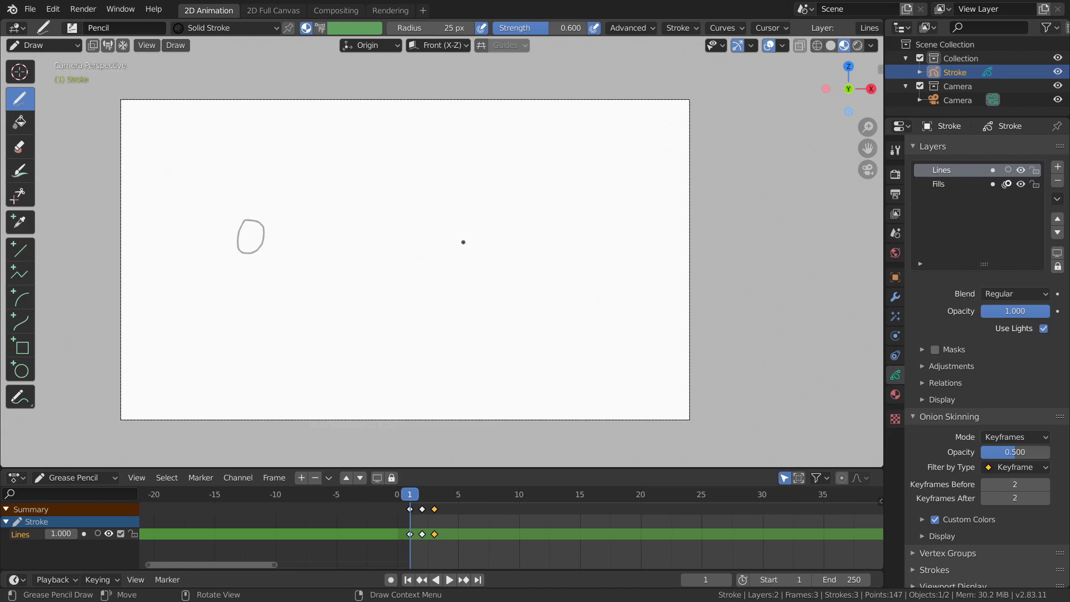
mouse_move(367, 248)
middle_down()
mouse_move(416, 280)
mouse_move(476, 296)
mouse_move(544, 285)
middle_up()
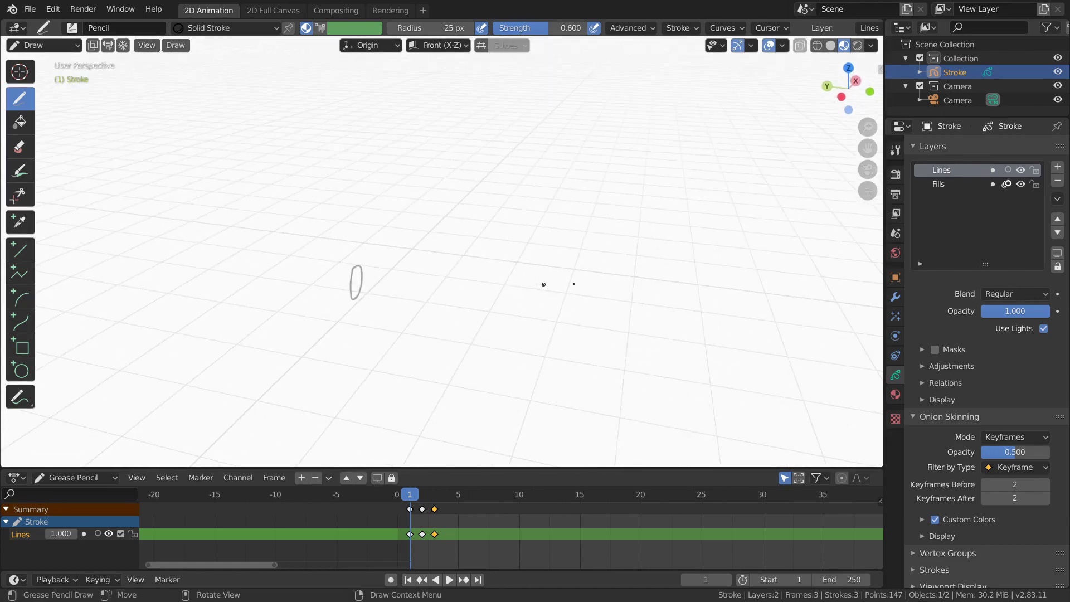
click(868, 169)
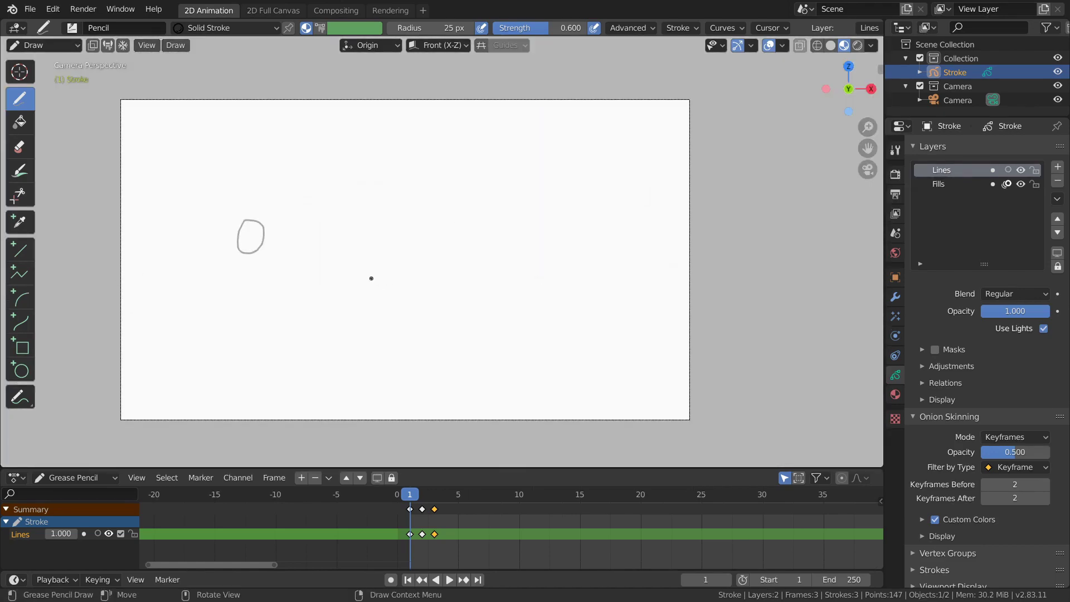
key(Right)
key(Right)
key(Left)
key(Left)
Try brush radius 167 px and strength 1.000 with test strokes, undoing each.
key(f)
click(392, 268)
mouse_move(304, 269)
mouse_down()
mouse_move(341, 264)
mouse_move(457, 281)
mouse_move(553, 250)
mouse_up()
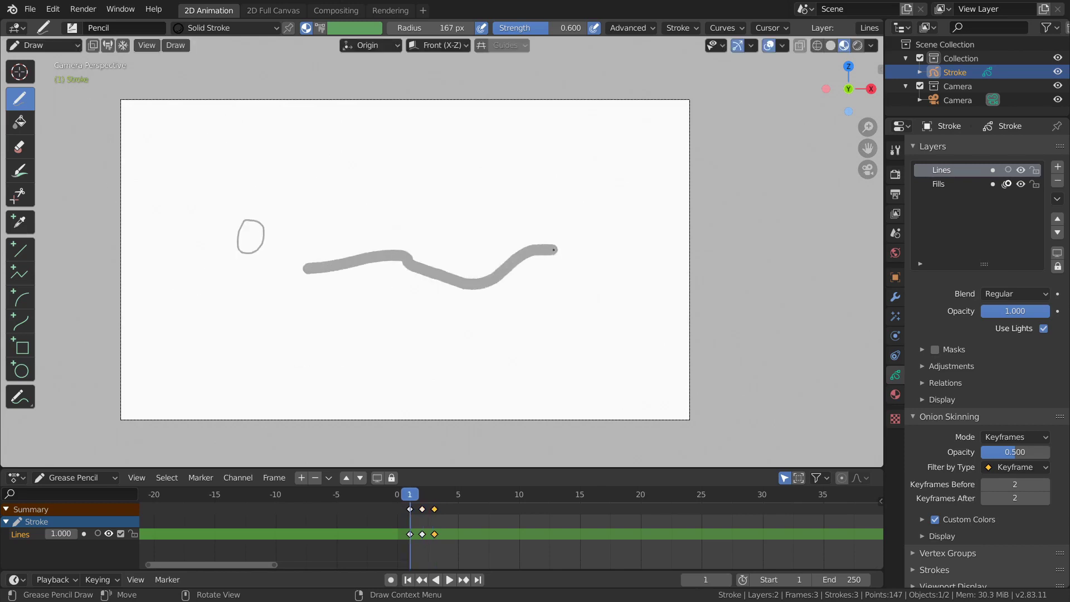
key(ctrl+z)
key(shift+f)
click(507, 251)
mouse_move(359, 278)
mouse_down()
mouse_move(522, 305)
mouse_move(441, 284)
mouse_move(454, 282)
mouse_up()
key(ctrl+z)
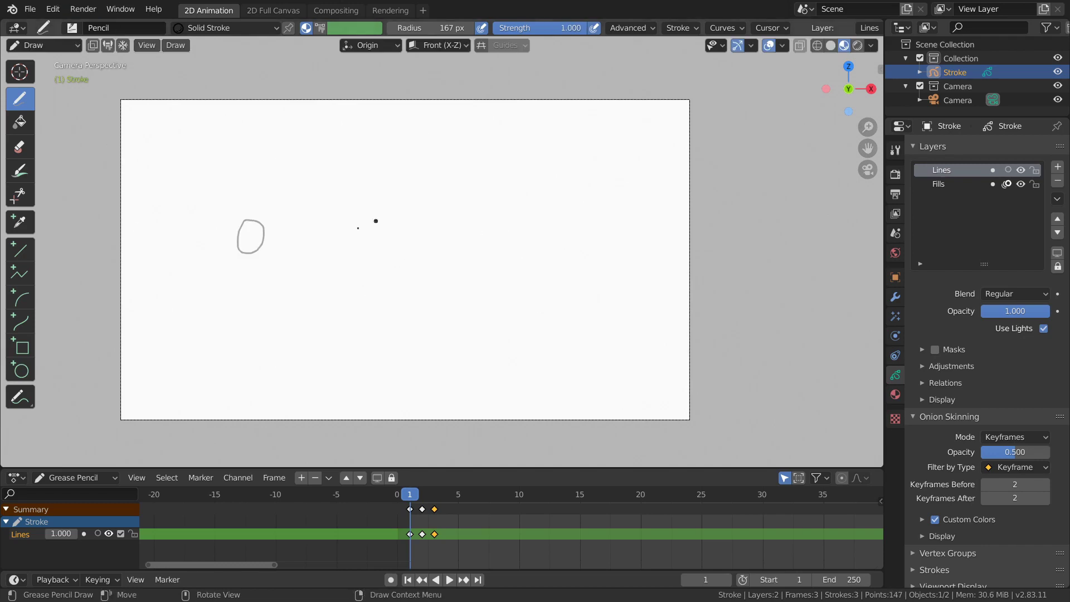
Switch the drawing brush to Airbrush and undo a test stroke.
click(123, 27)
click(91, 64)
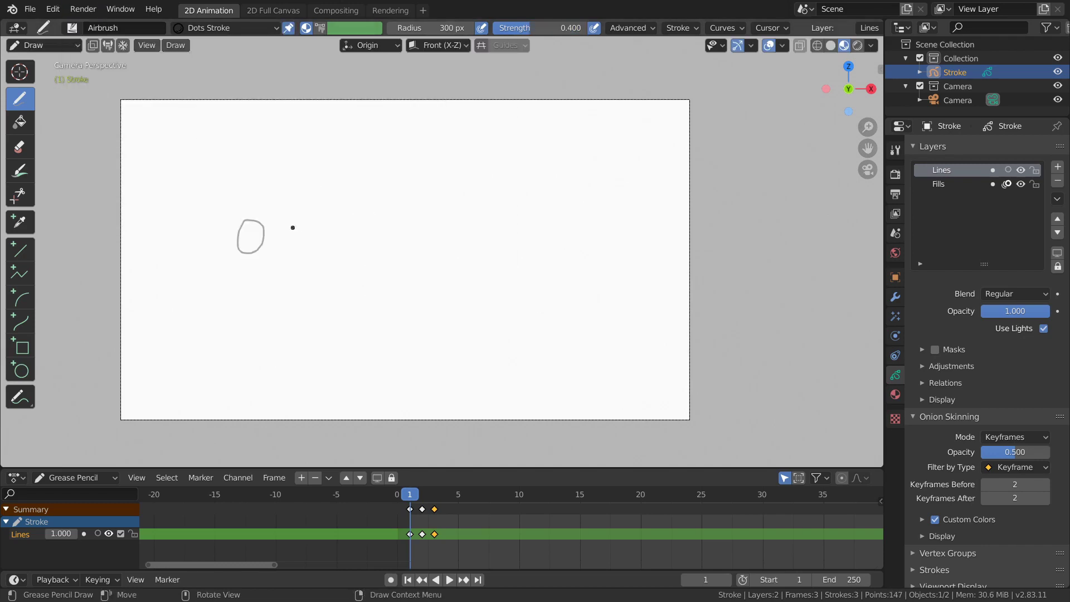
mouse_move(293, 228)
mouse_down()
mouse_move(479, 338)
mouse_move(484, 310)
mouse_move(599, 157)
mouse_up()
key(ctrl+z)
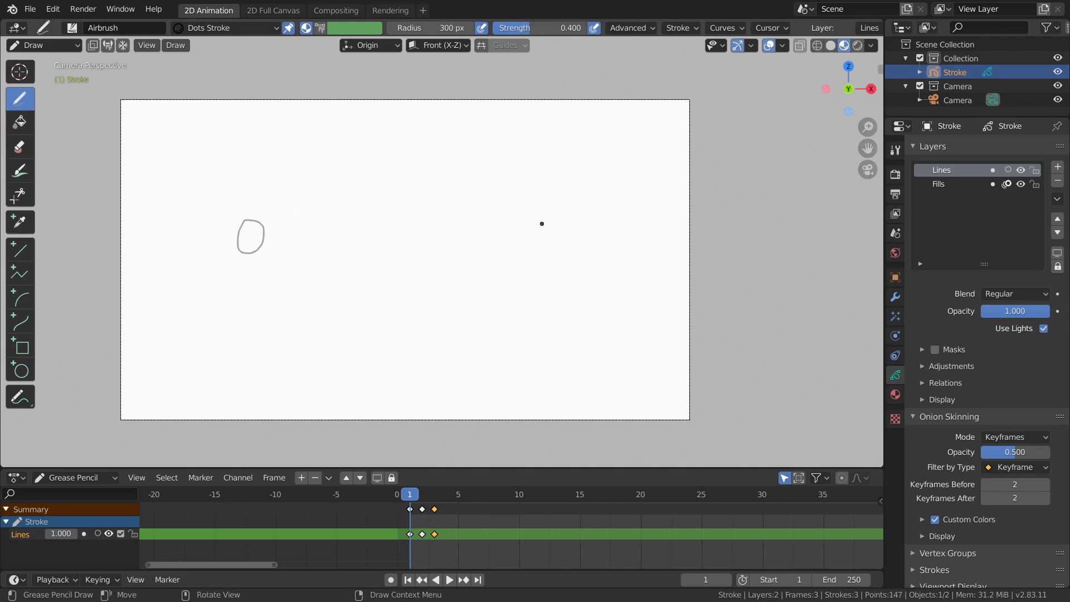